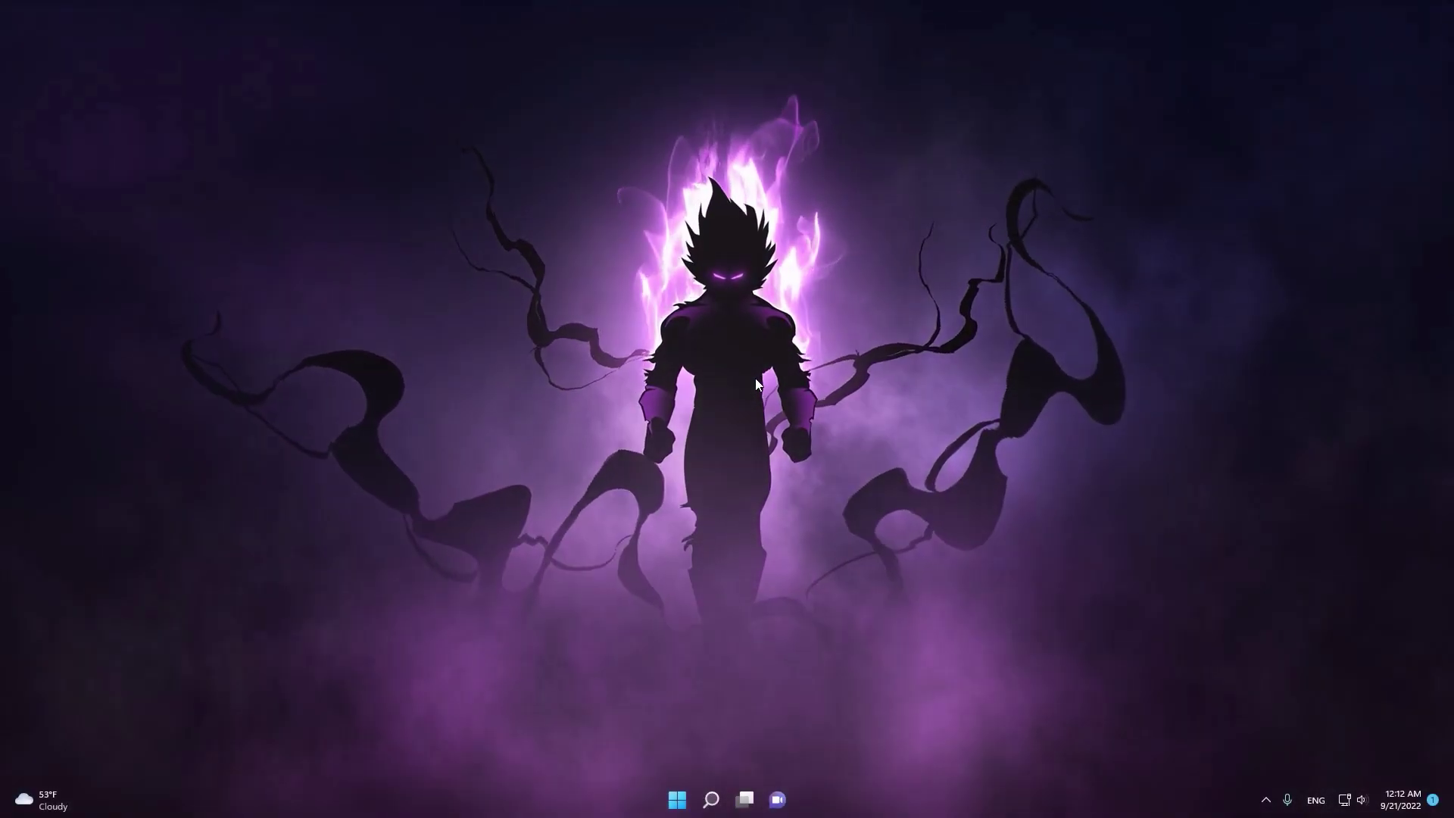
Step: Launch NVIDIA Control Panel from the desktop's classic right-click menu
right_click(756, 377)
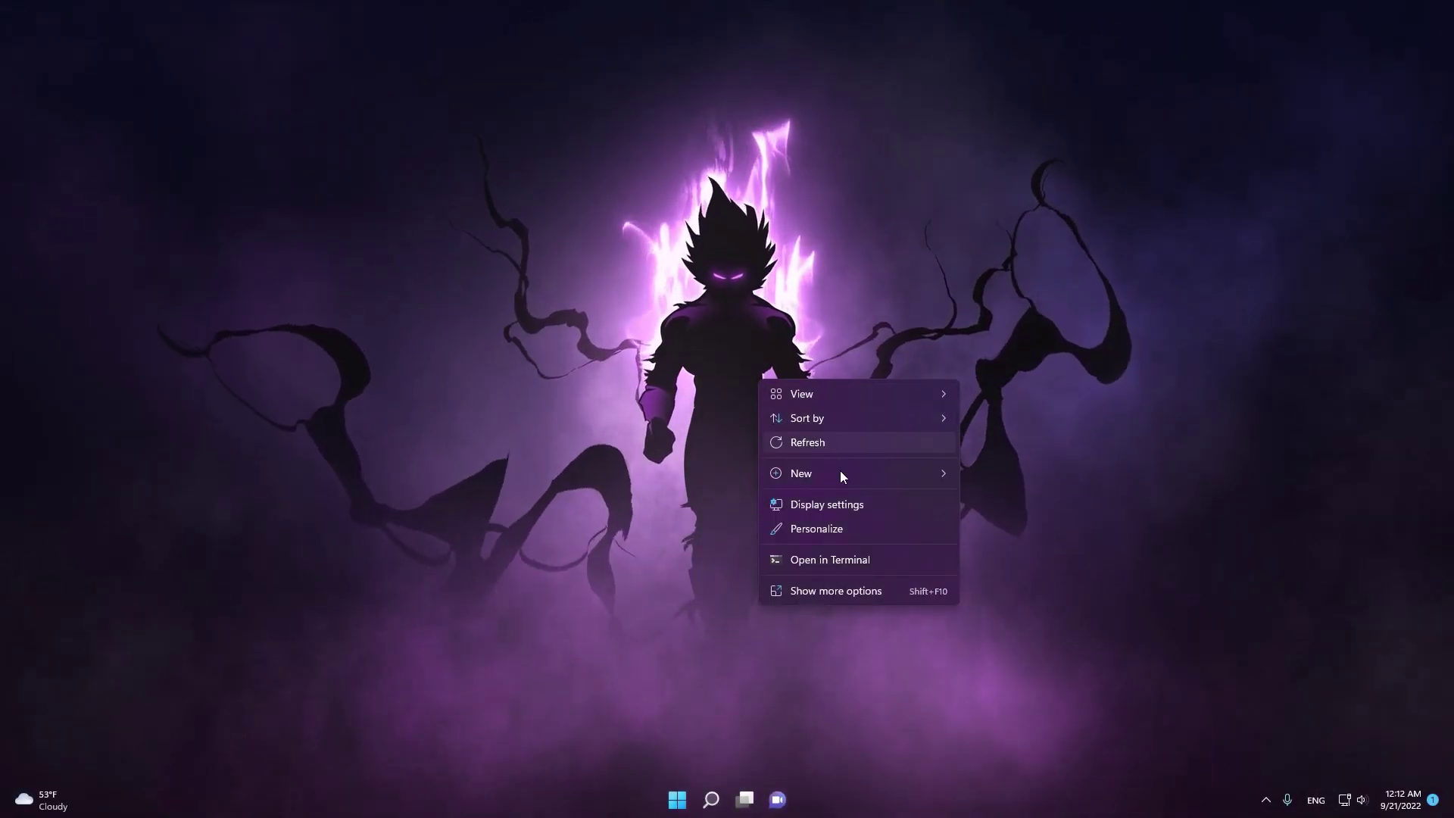
click(868, 594)
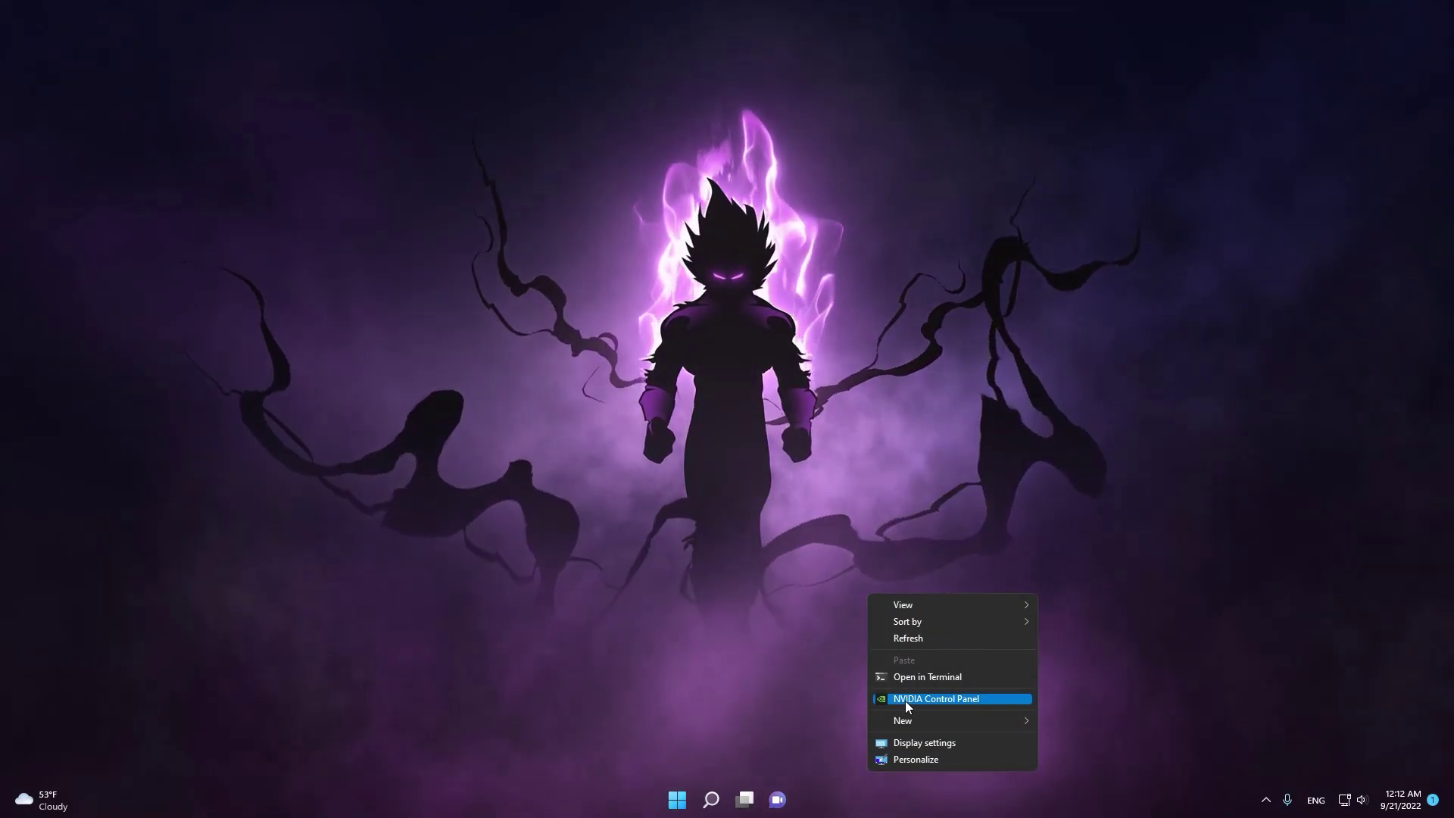
click(999, 702)
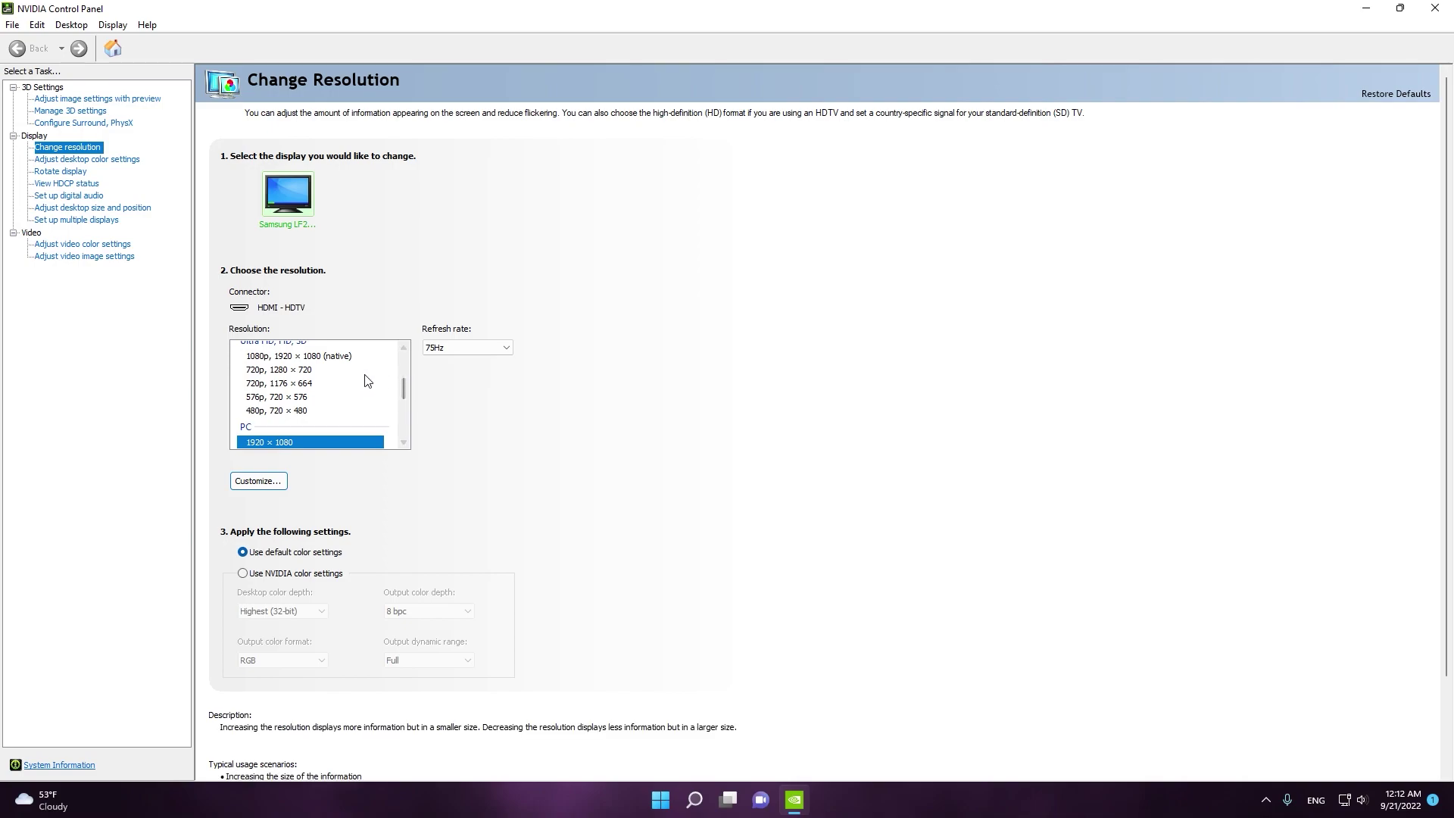
scroll(402, 393, up, 3)
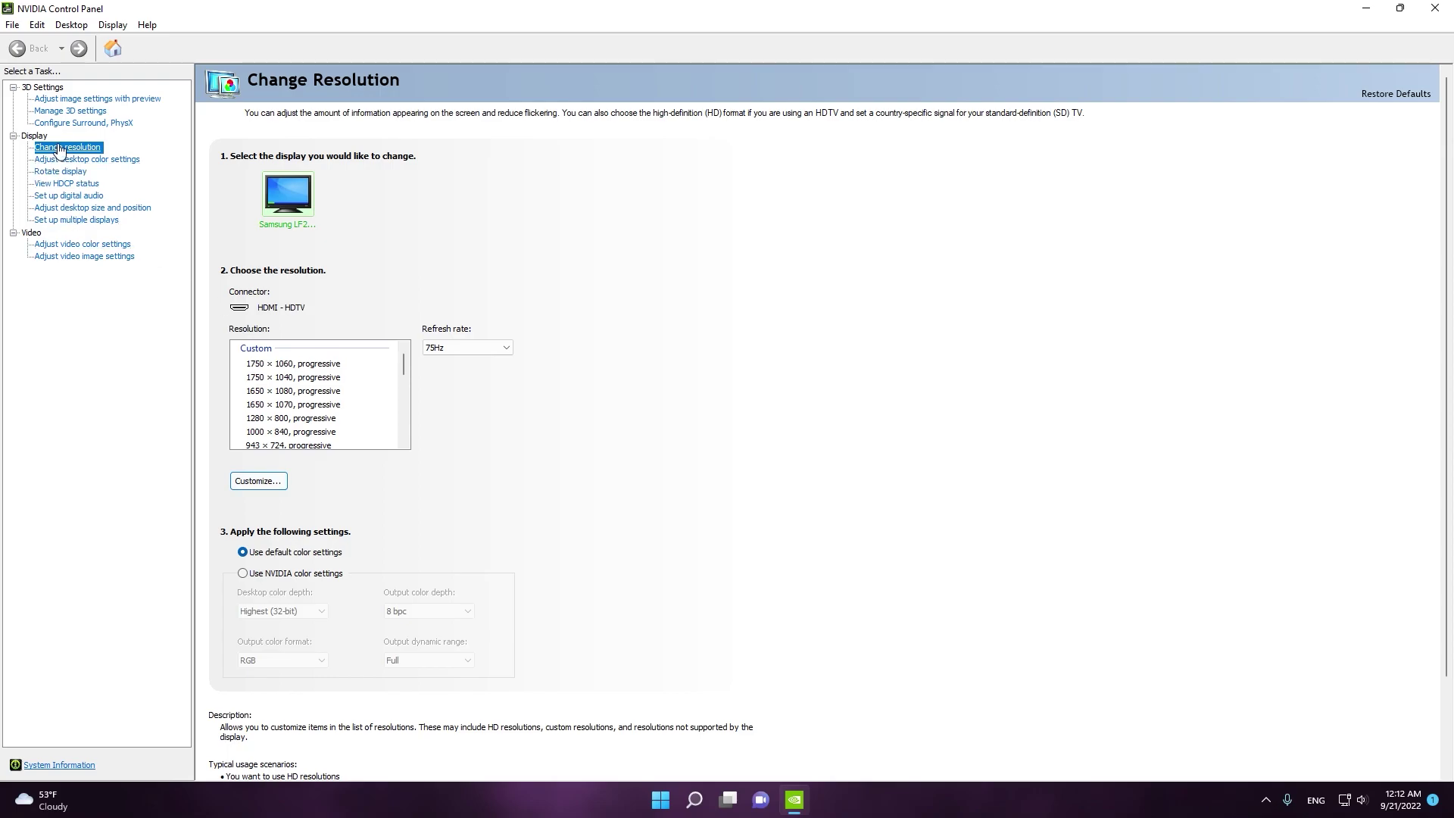
click(107, 210)
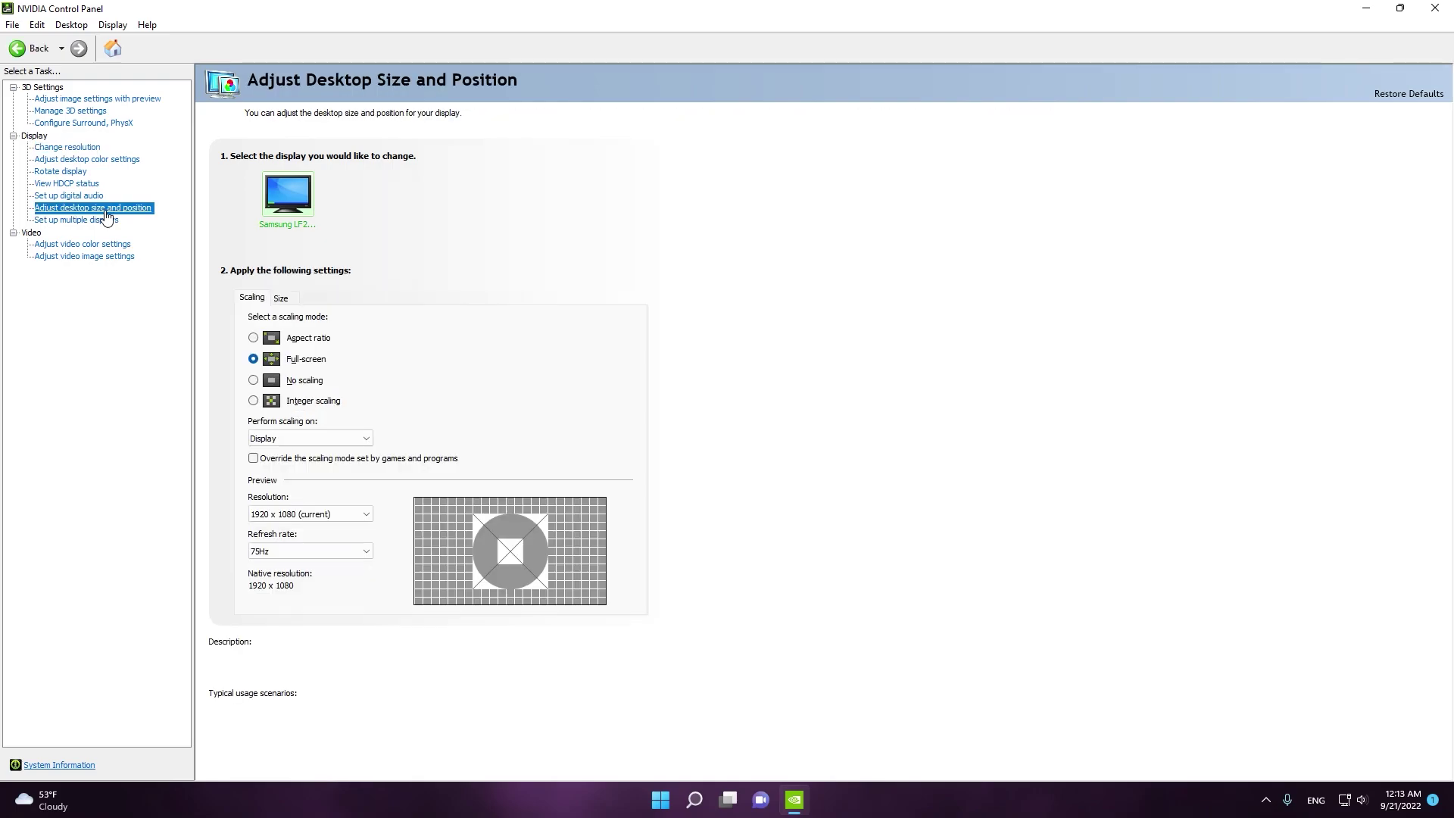
mouse_move(254, 359)
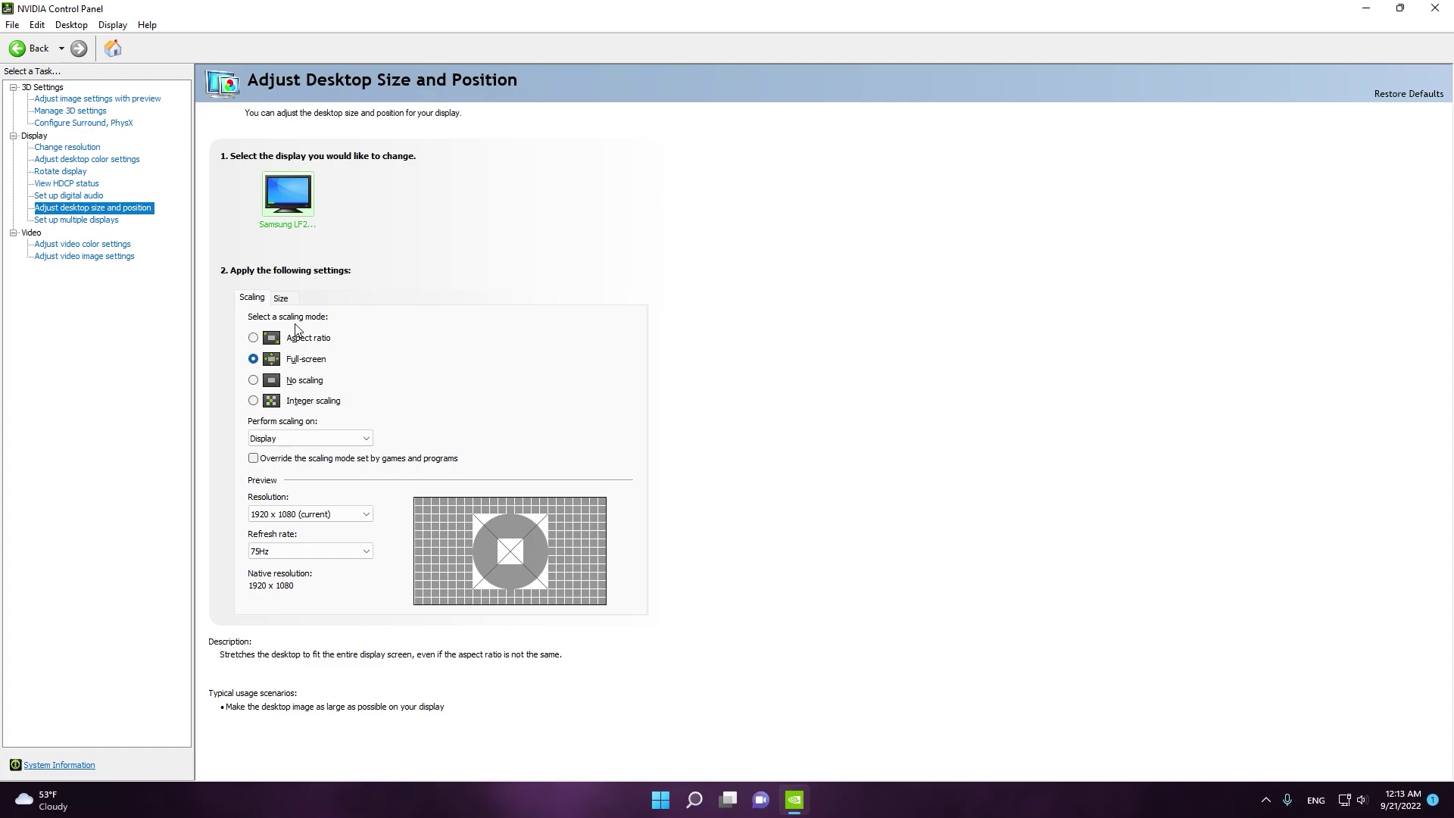
mouse_move(297, 333)
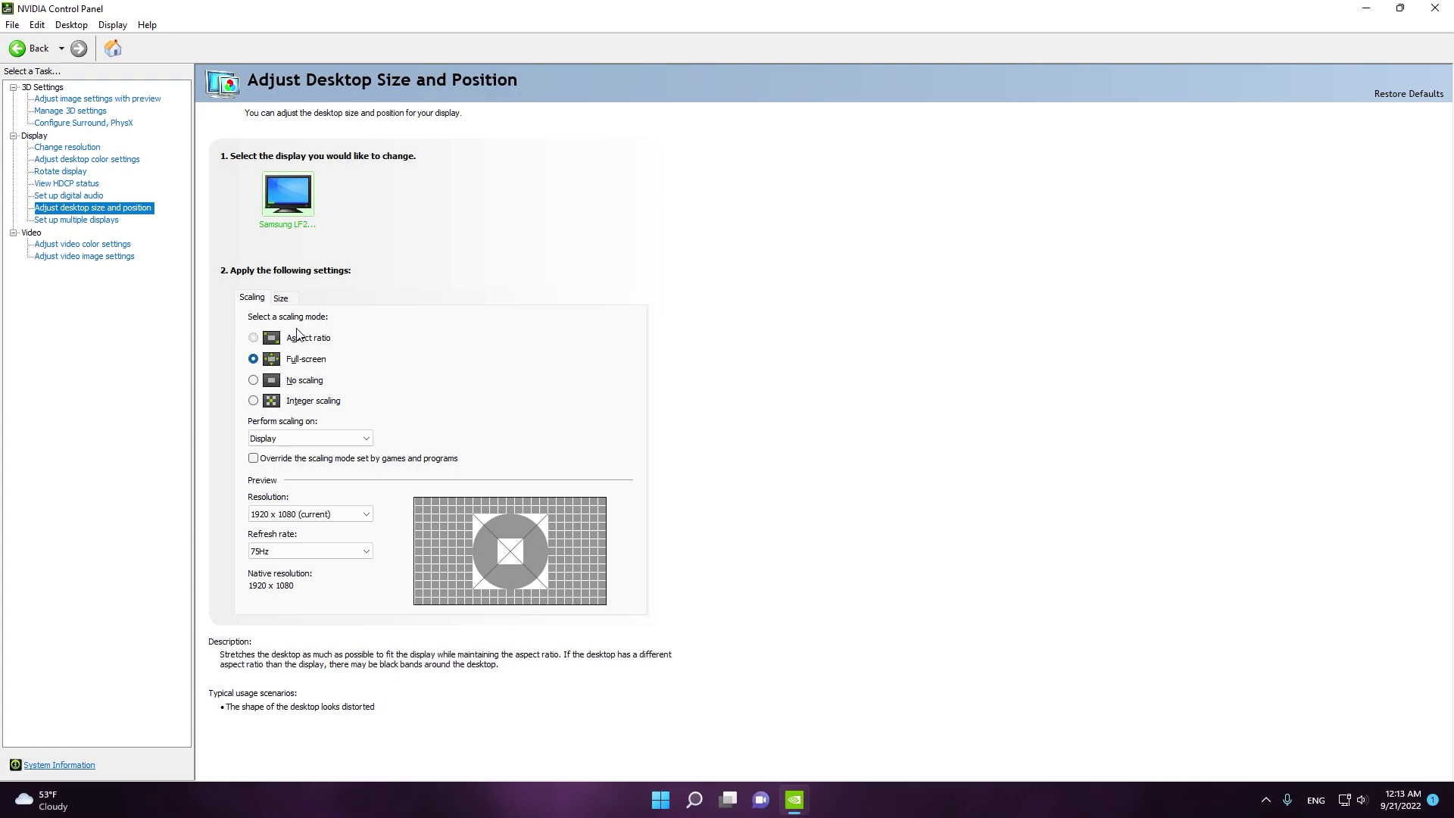
mouse_move(382, 413)
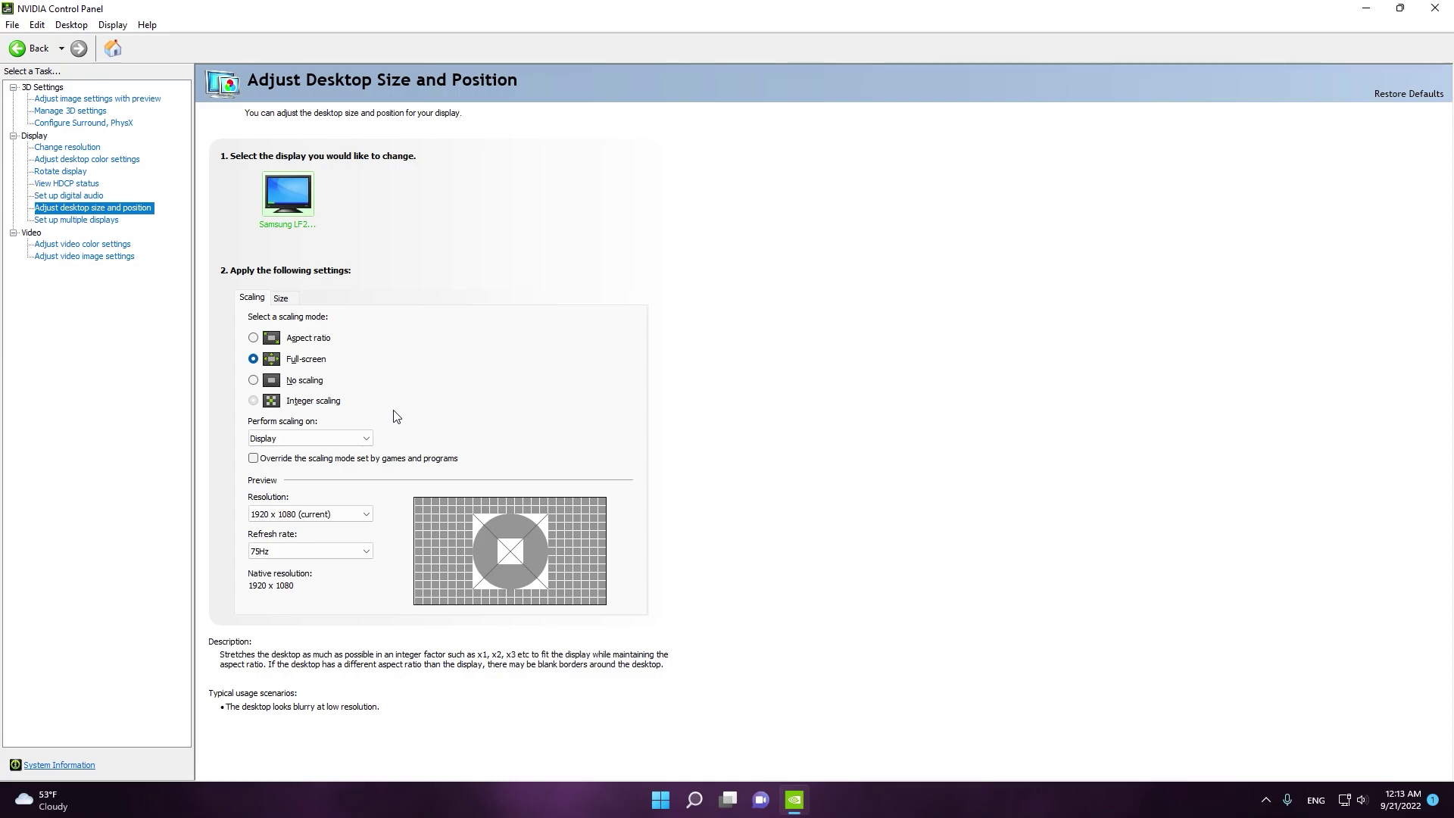
mouse_move(382, 386)
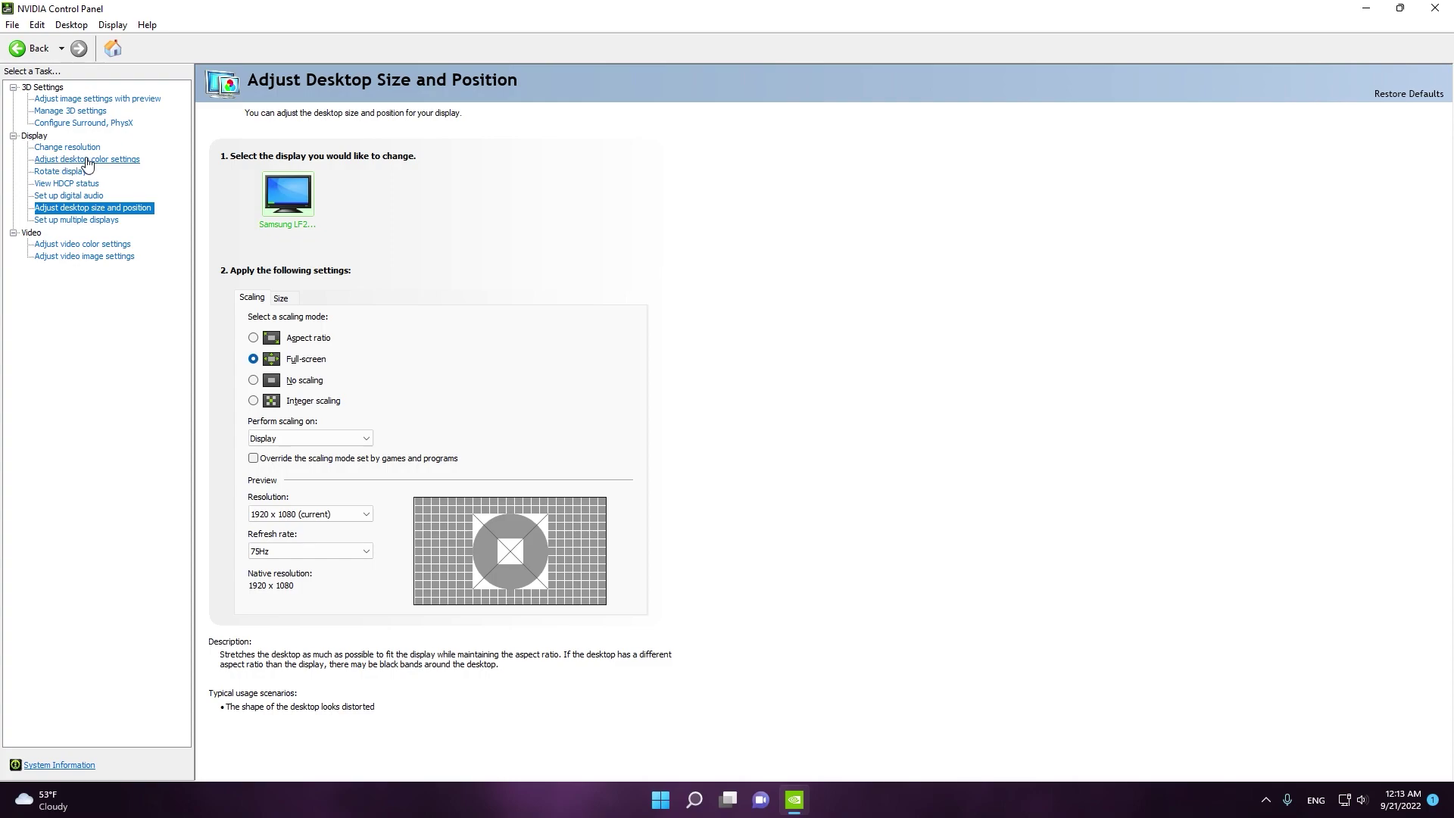
Step: Go to the Change Resolution page and look through the custom resolutions list
click(85, 147)
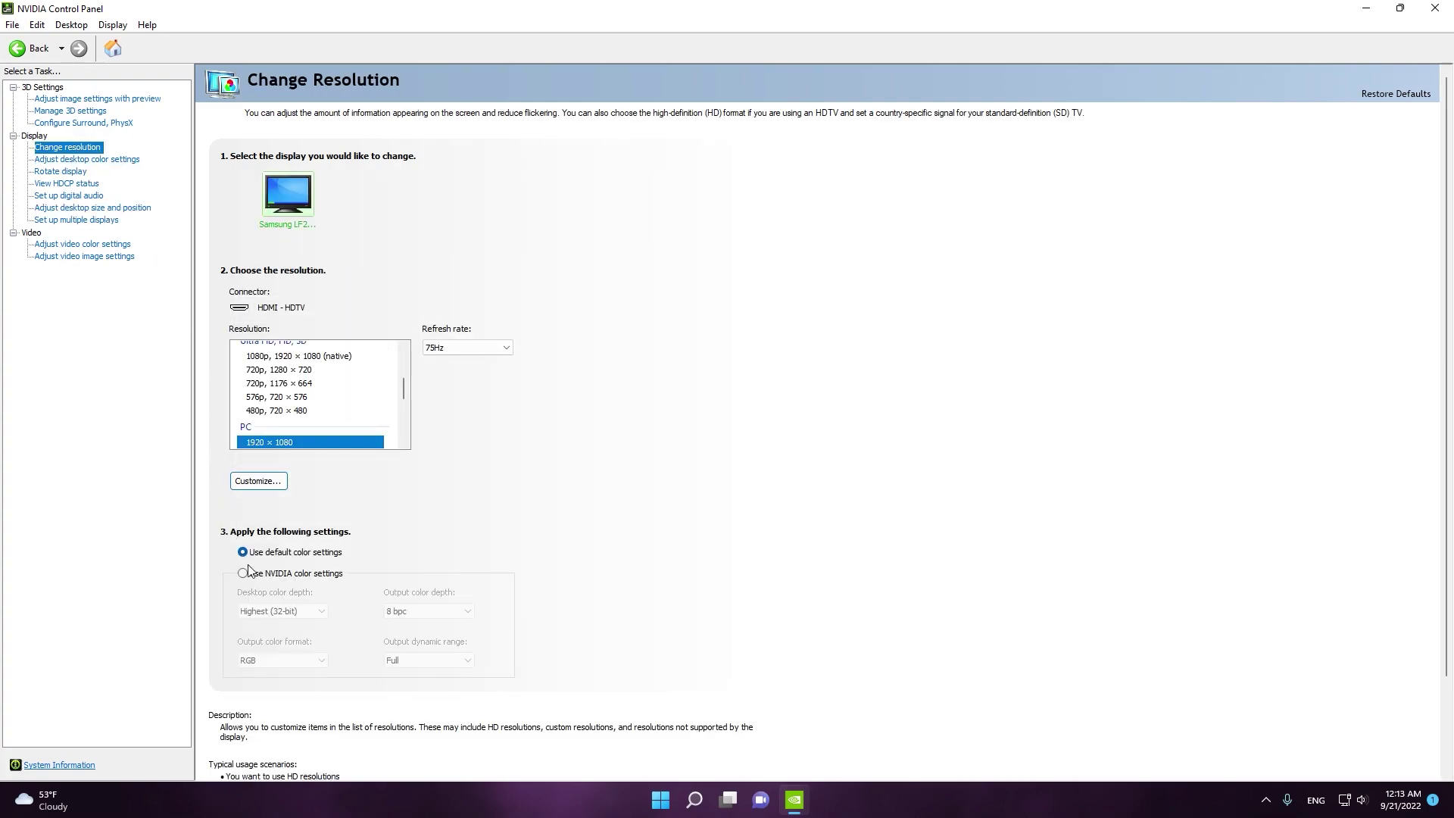
click(270, 484)
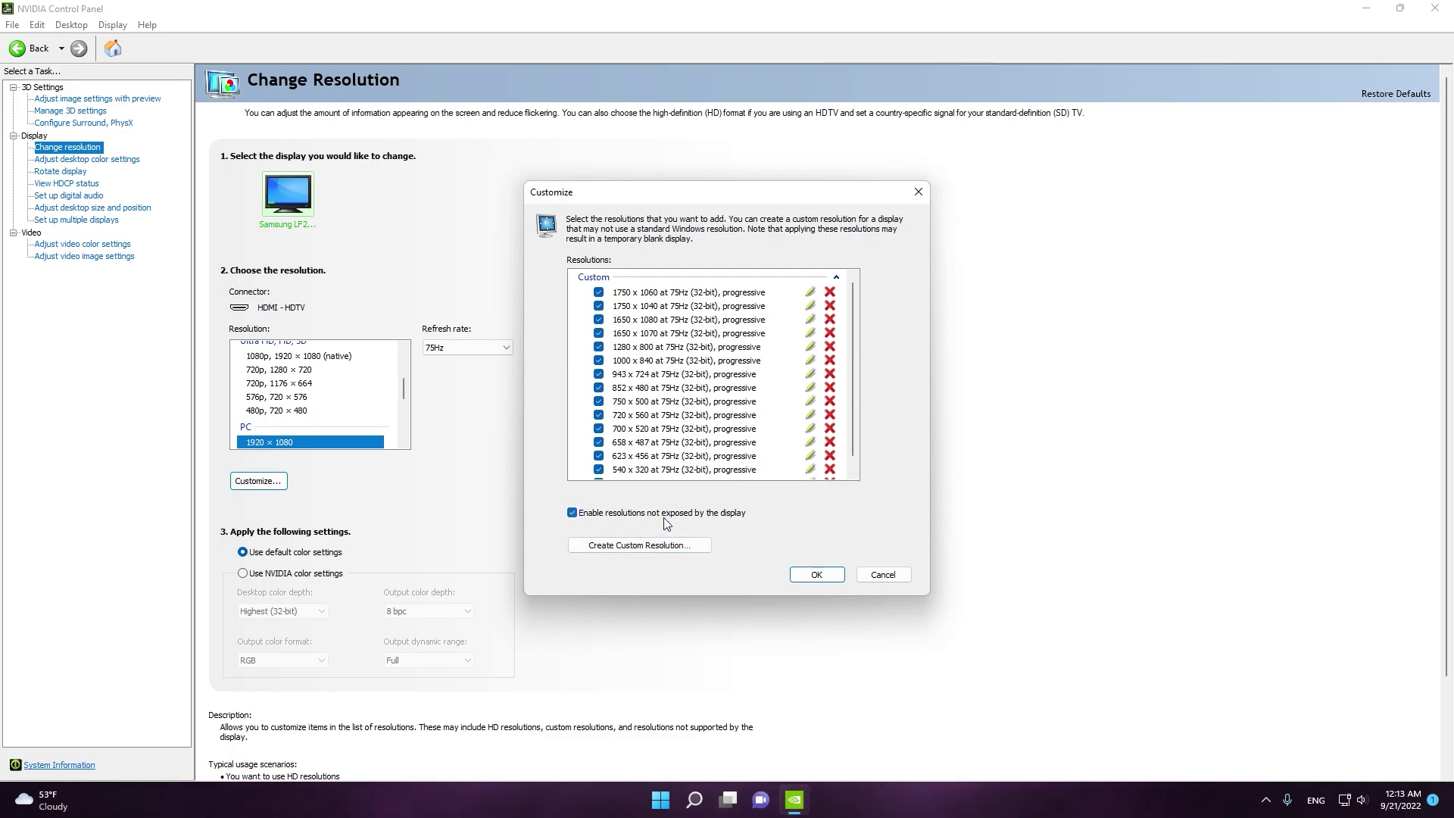
click(918, 192)
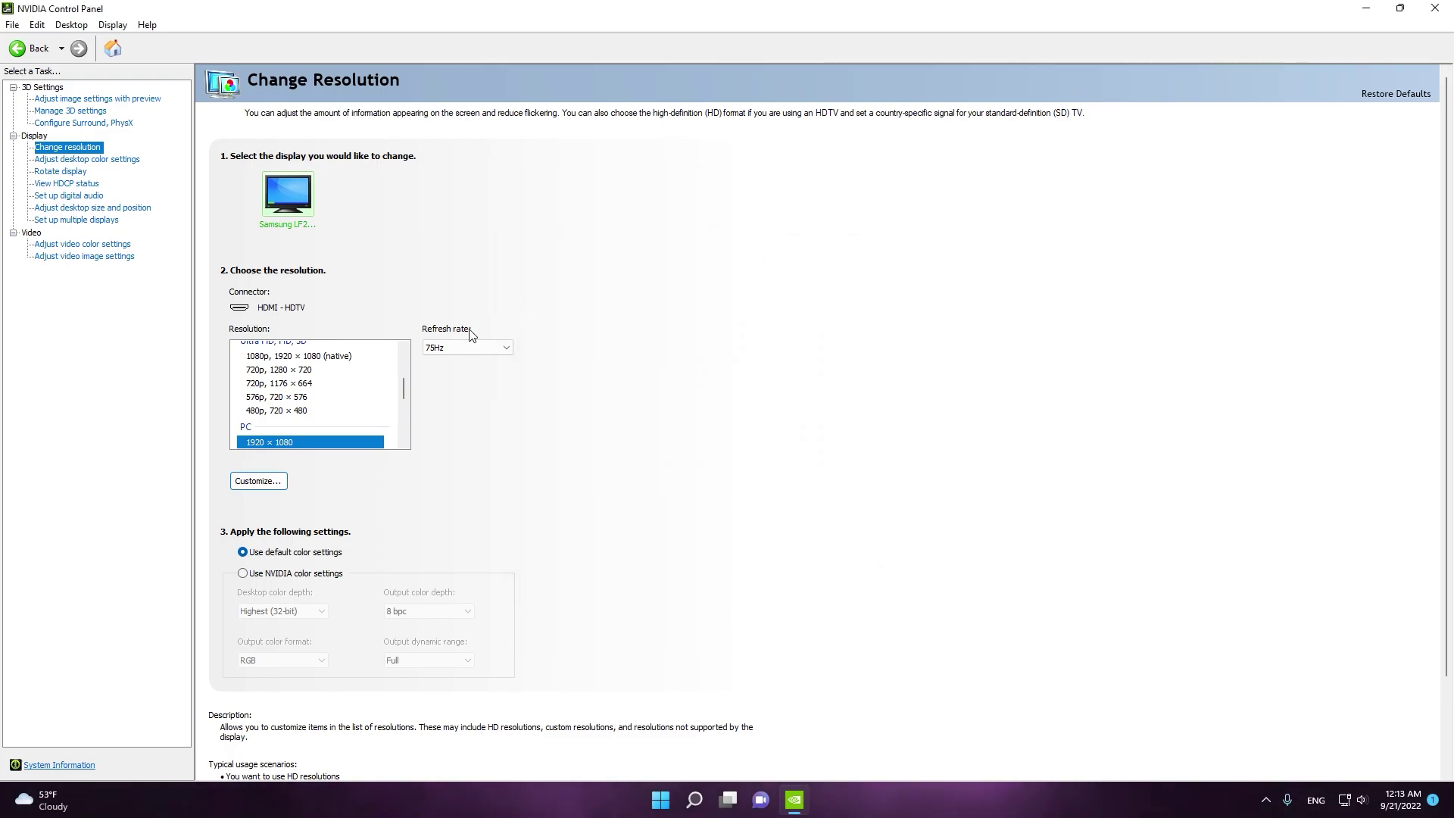
drag(404, 388, 403, 389)
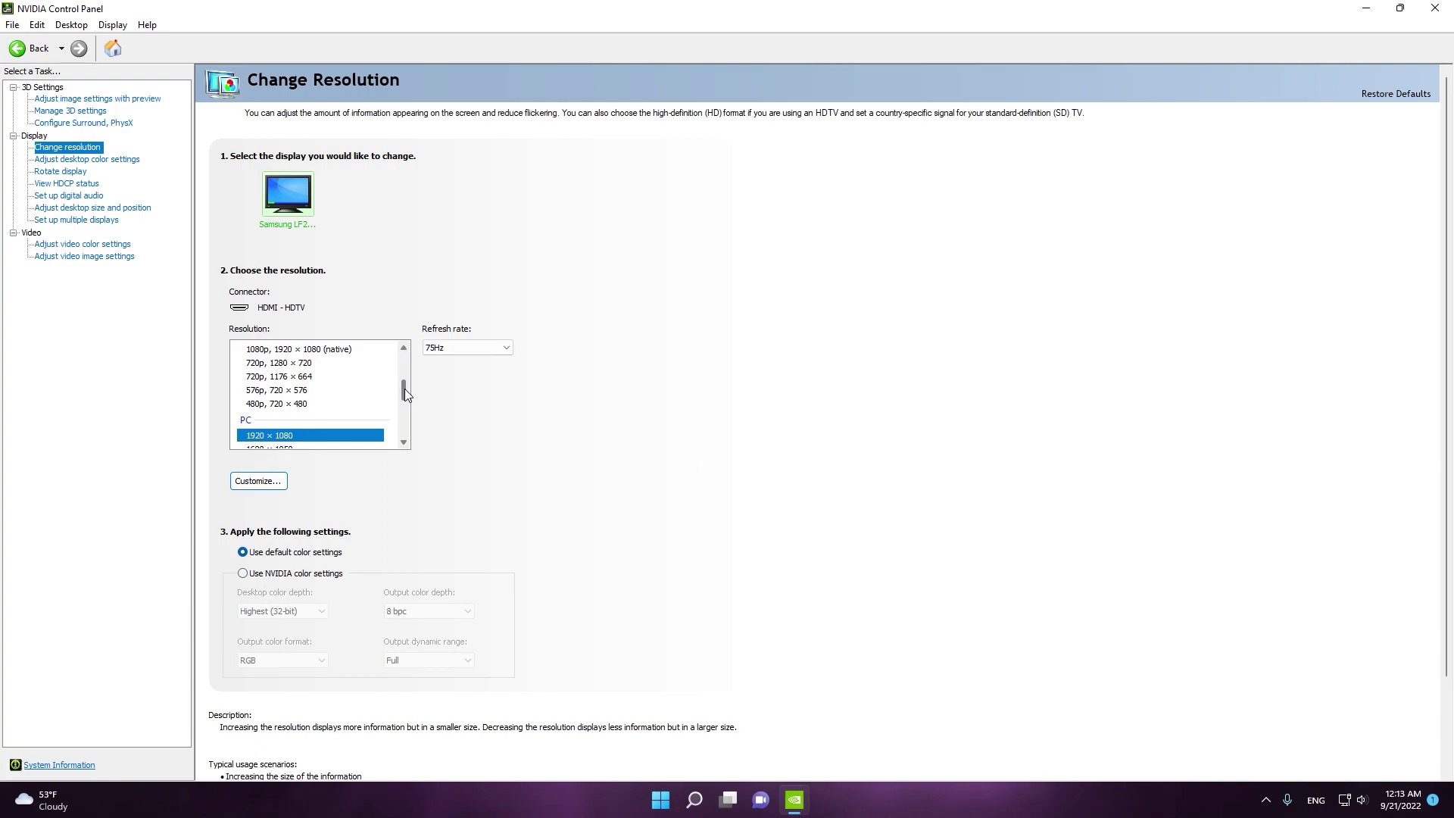
drag(404, 389, 405, 361)
Step: Start a new custom resolution, cancel it, and return to the Custom resolution section
click(258, 481)
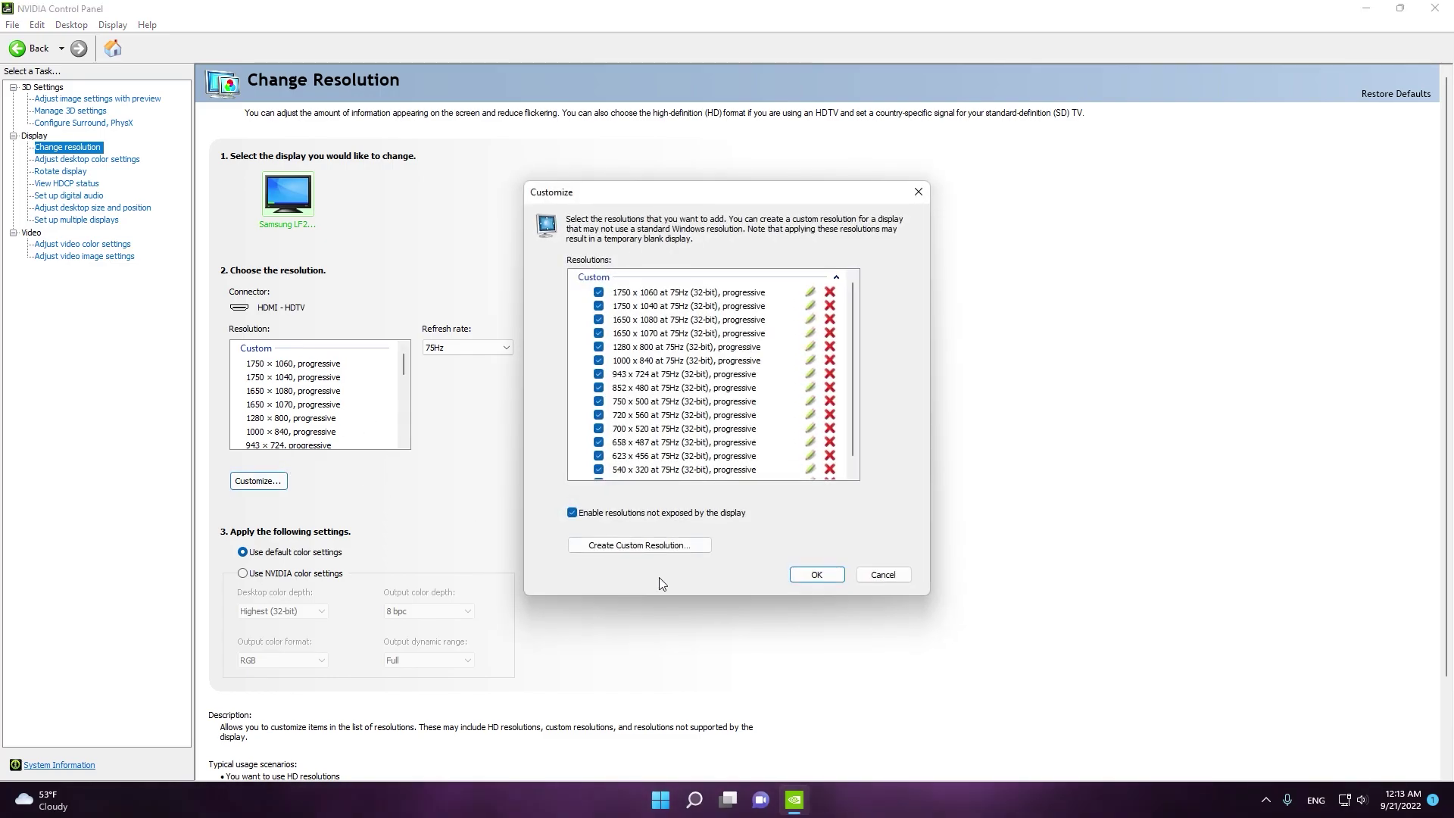
click(649, 550)
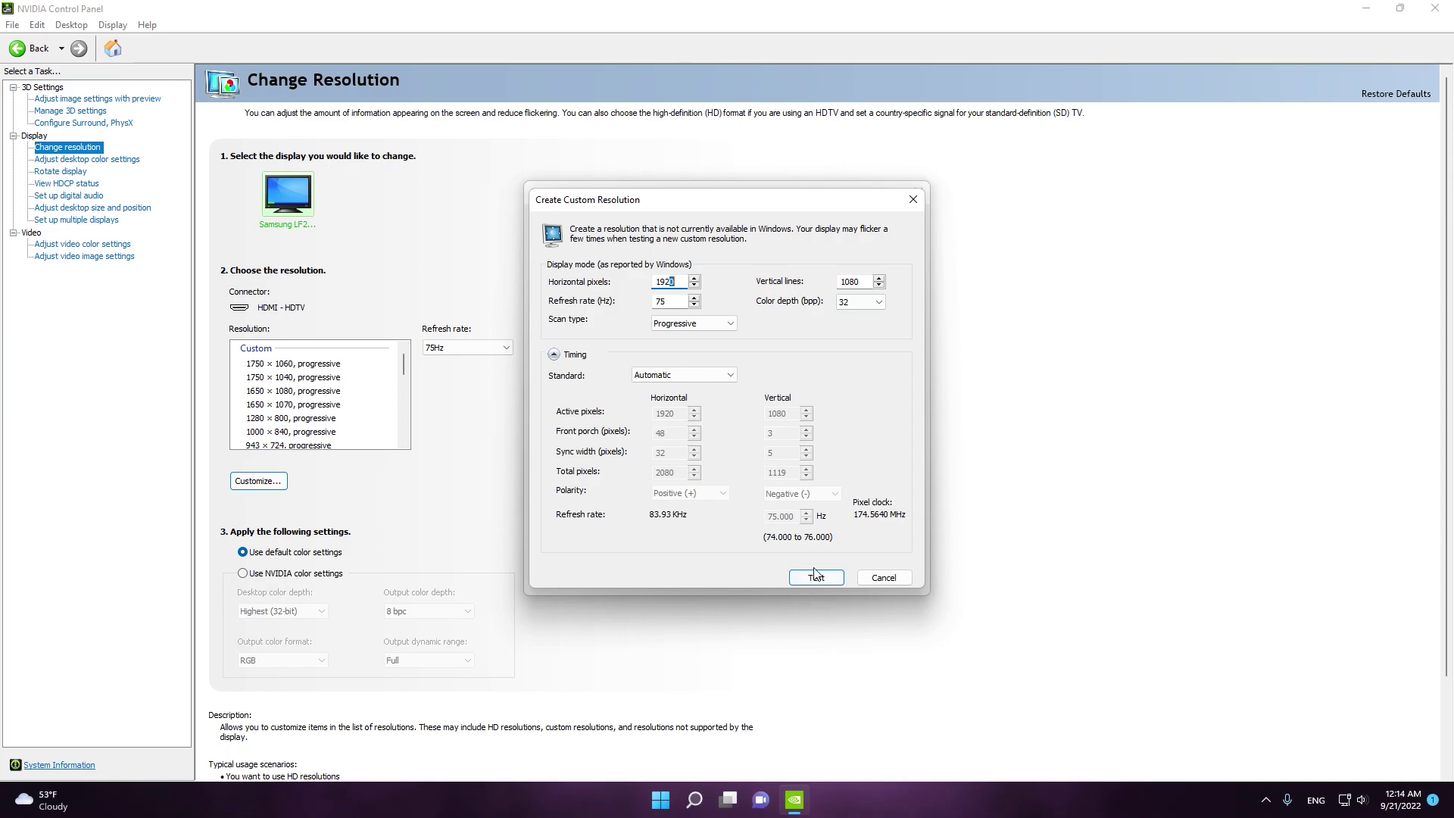
click(913, 199)
click(918, 199)
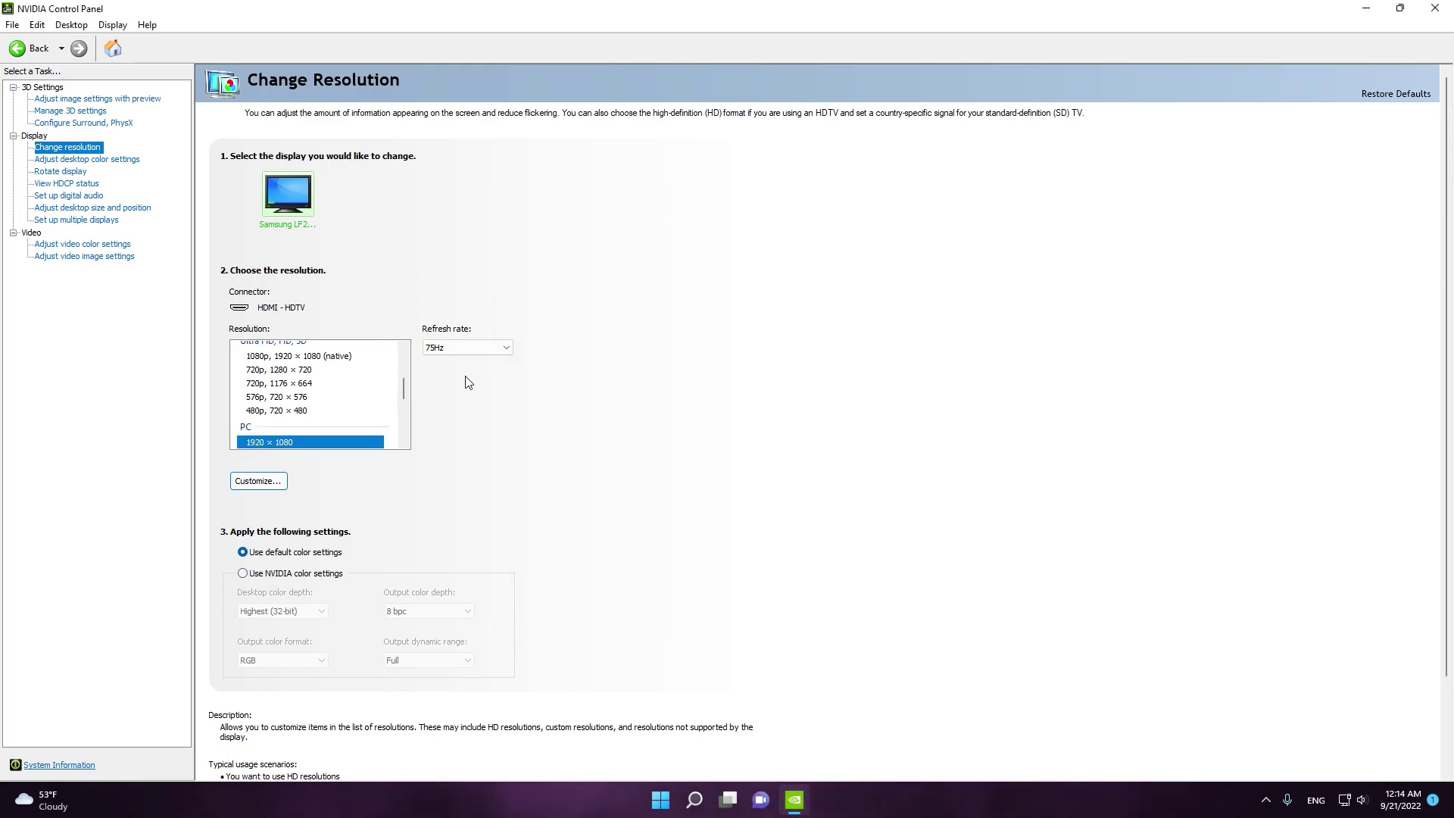
drag(406, 383, 409, 365)
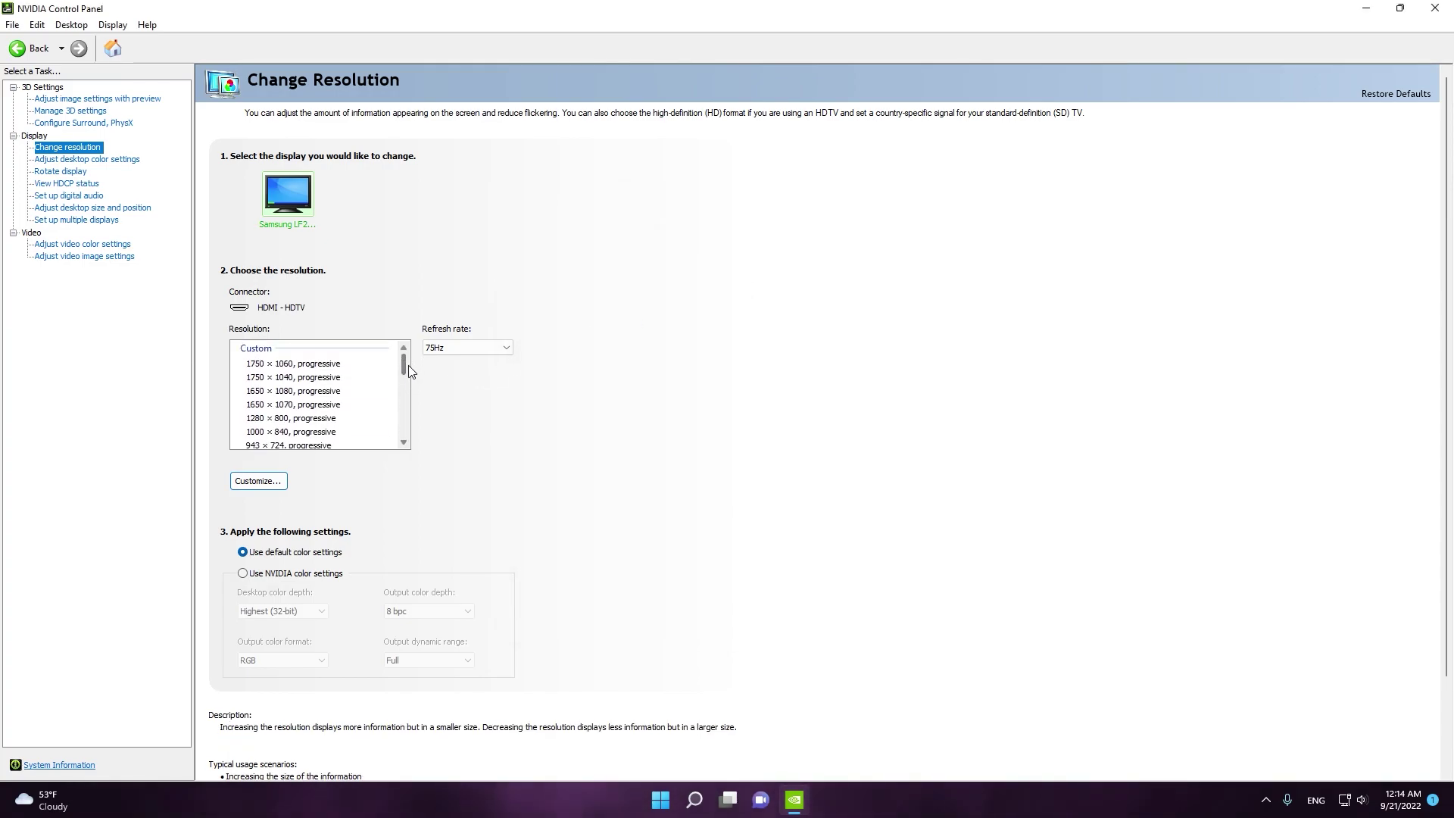
Step: Apply and keep the 1280 × 800 resolution, then close NVIDIA Control Panel
click(319, 419)
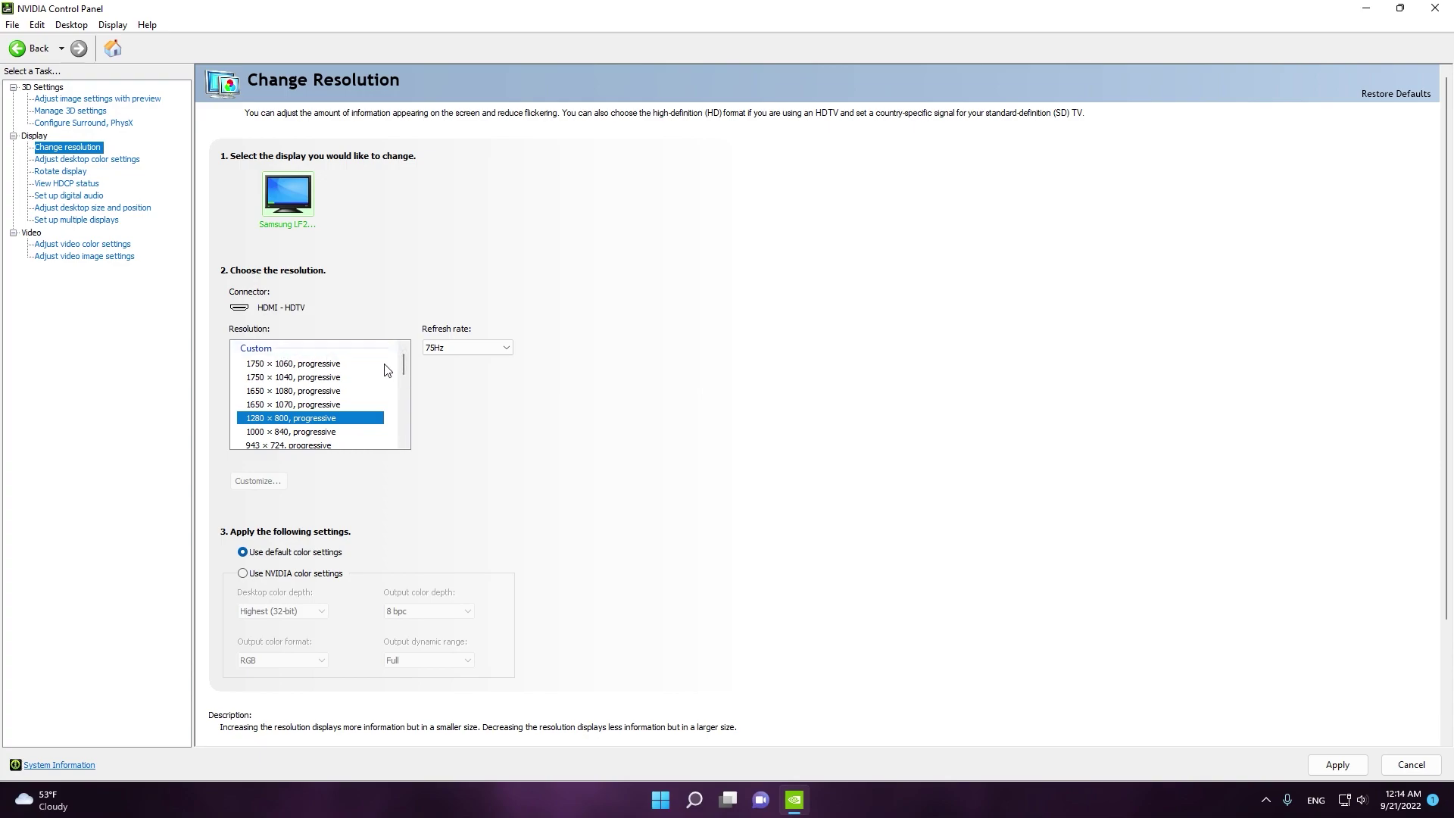
mouse_move(403, 370)
mouse_down()
mouse_move(403, 386)
mouse_move(404, 364)
mouse_up()
click(1336, 767)
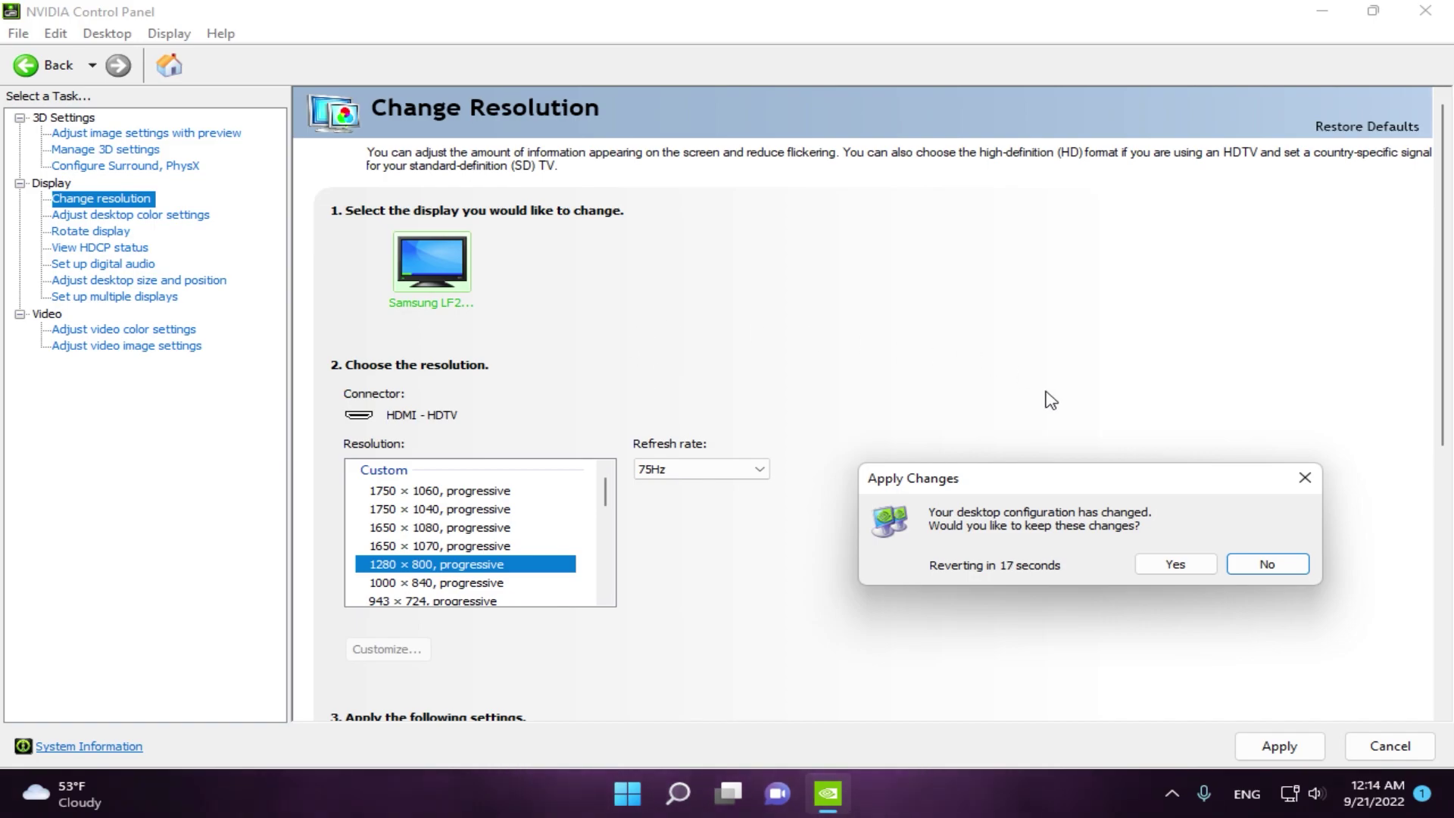
click(1173, 565)
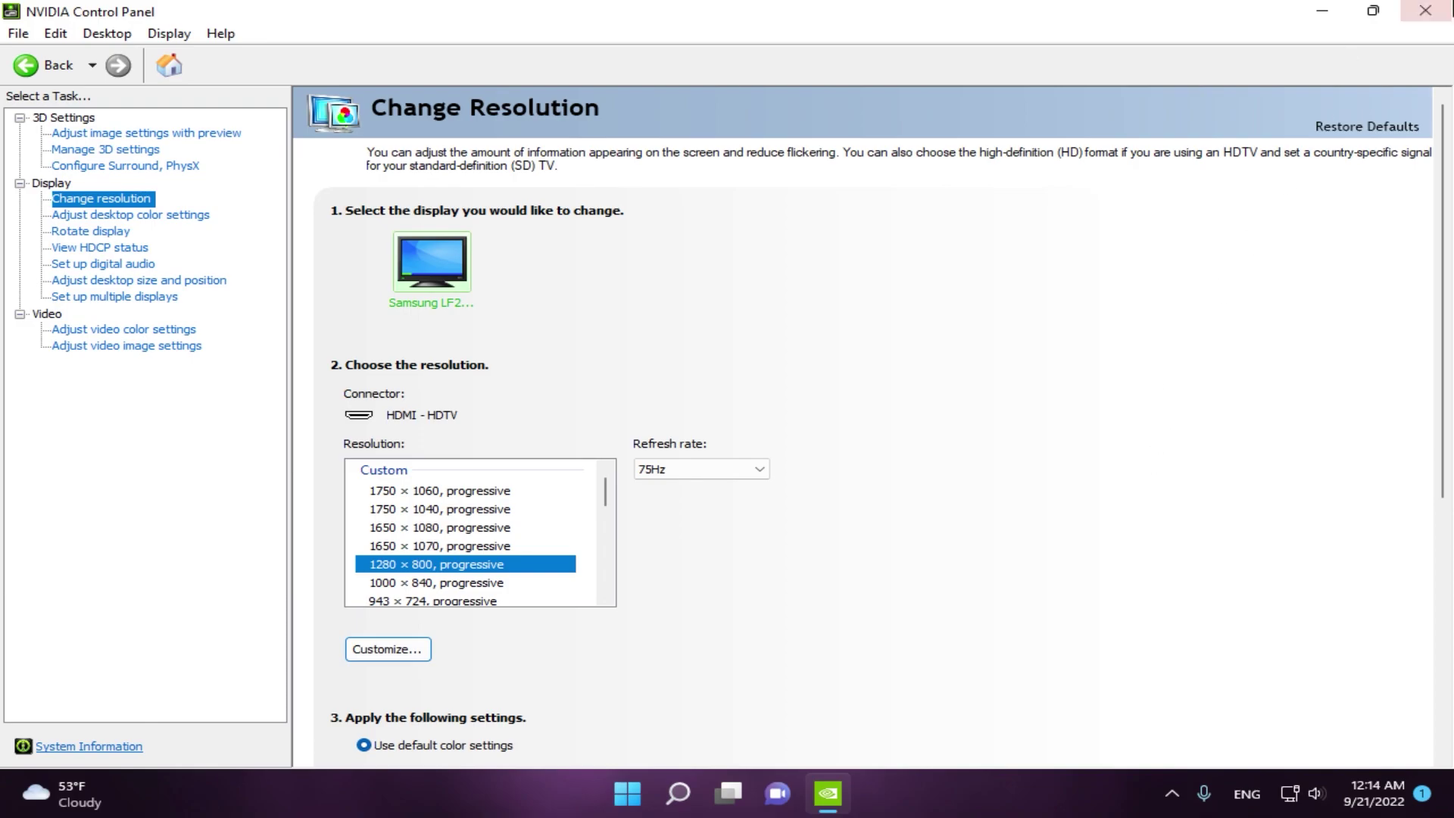
click(1425, 11)
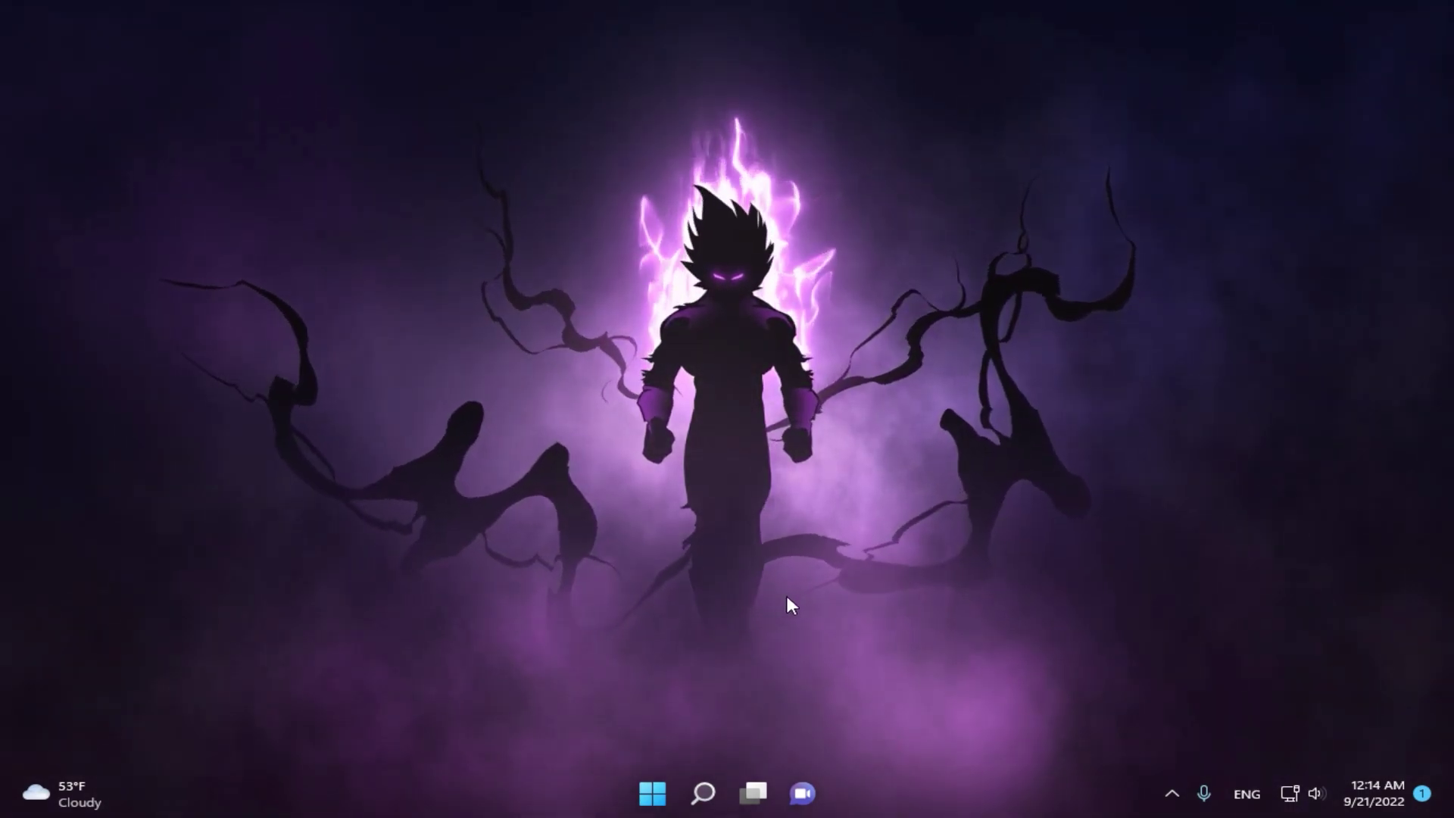
Step: Open the %localappdata% folder through the Run dialog
click(647, 793)
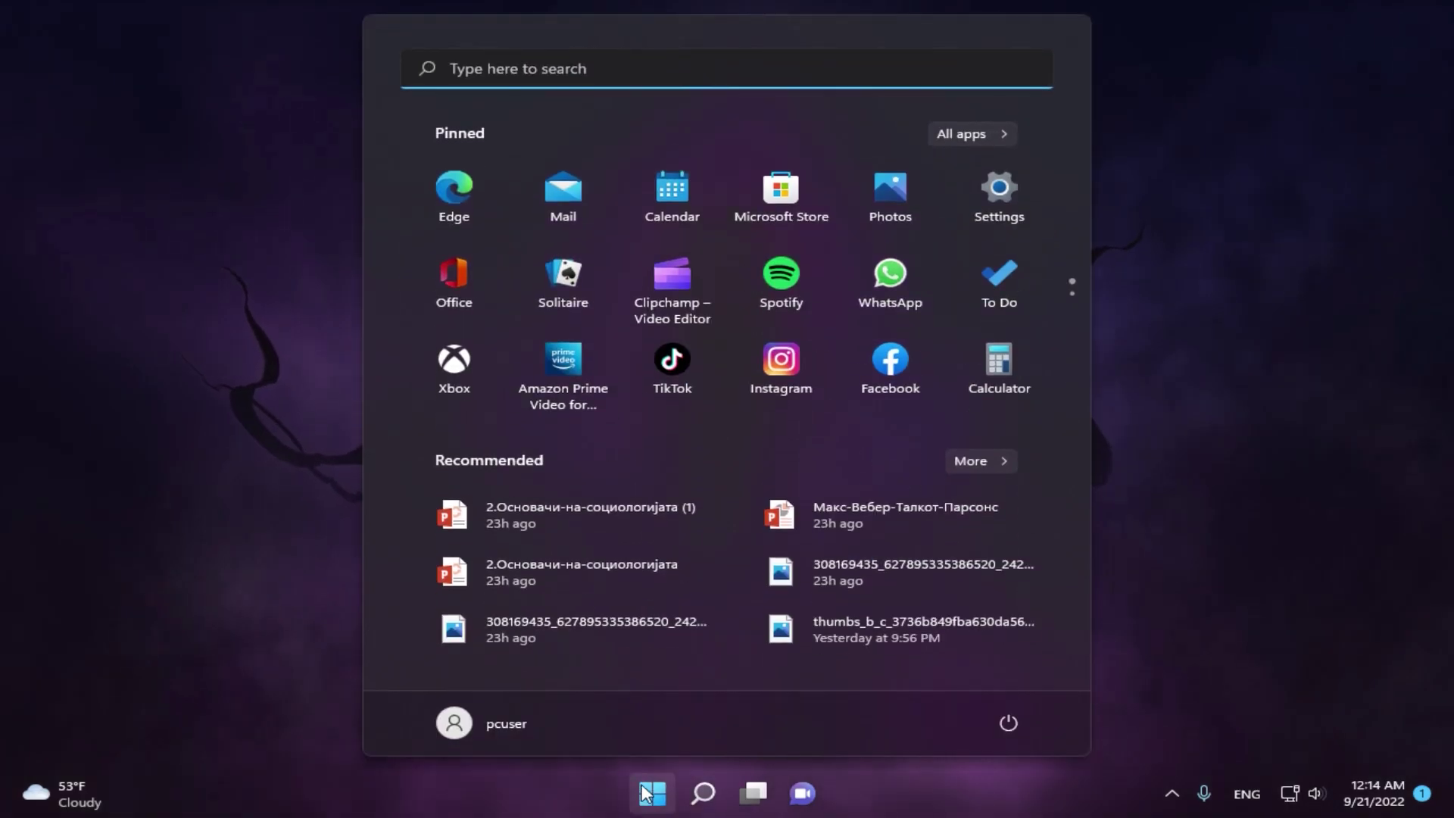
text(run)
click(456, 250)
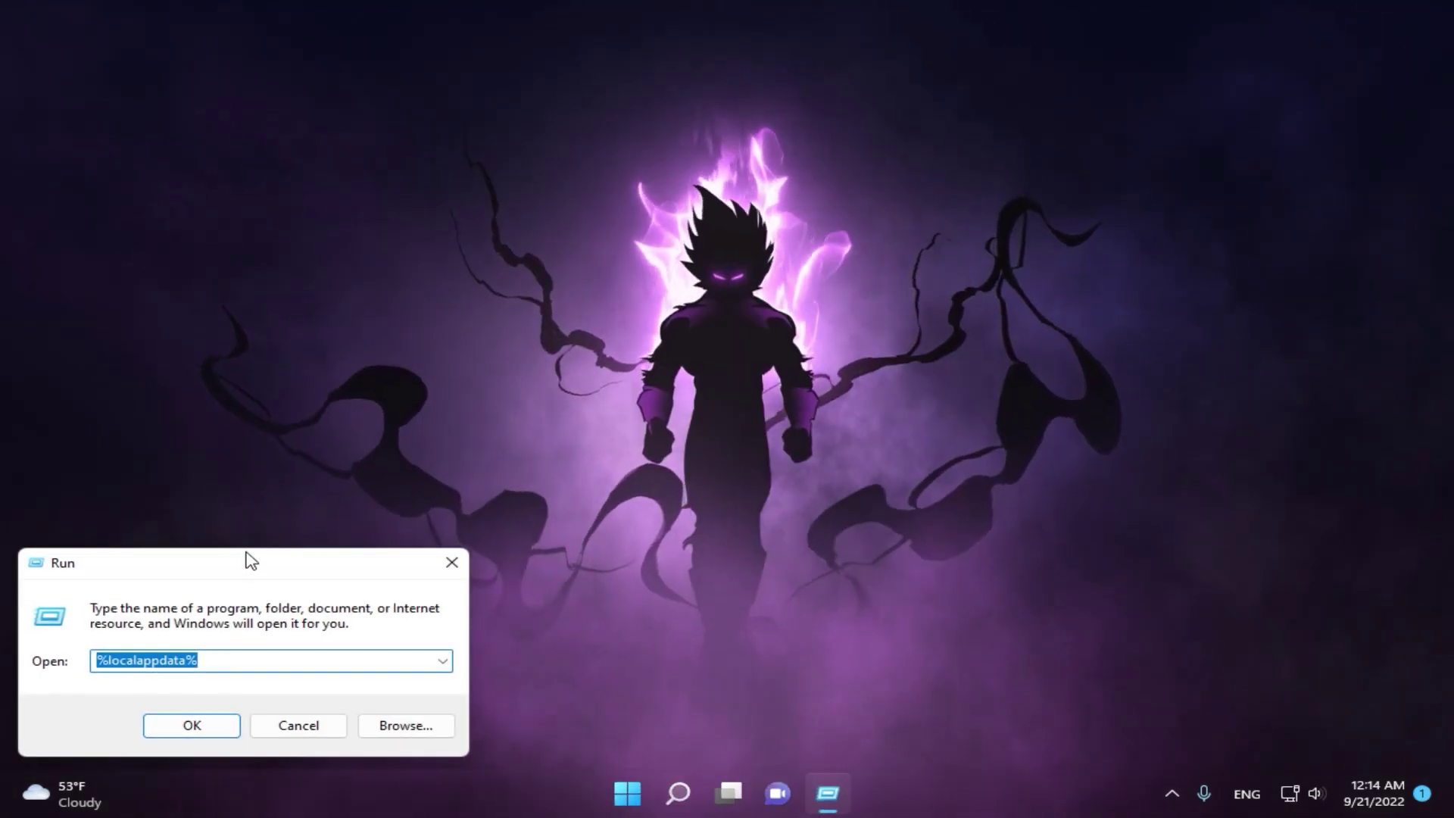
drag(250, 561, 808, 259)
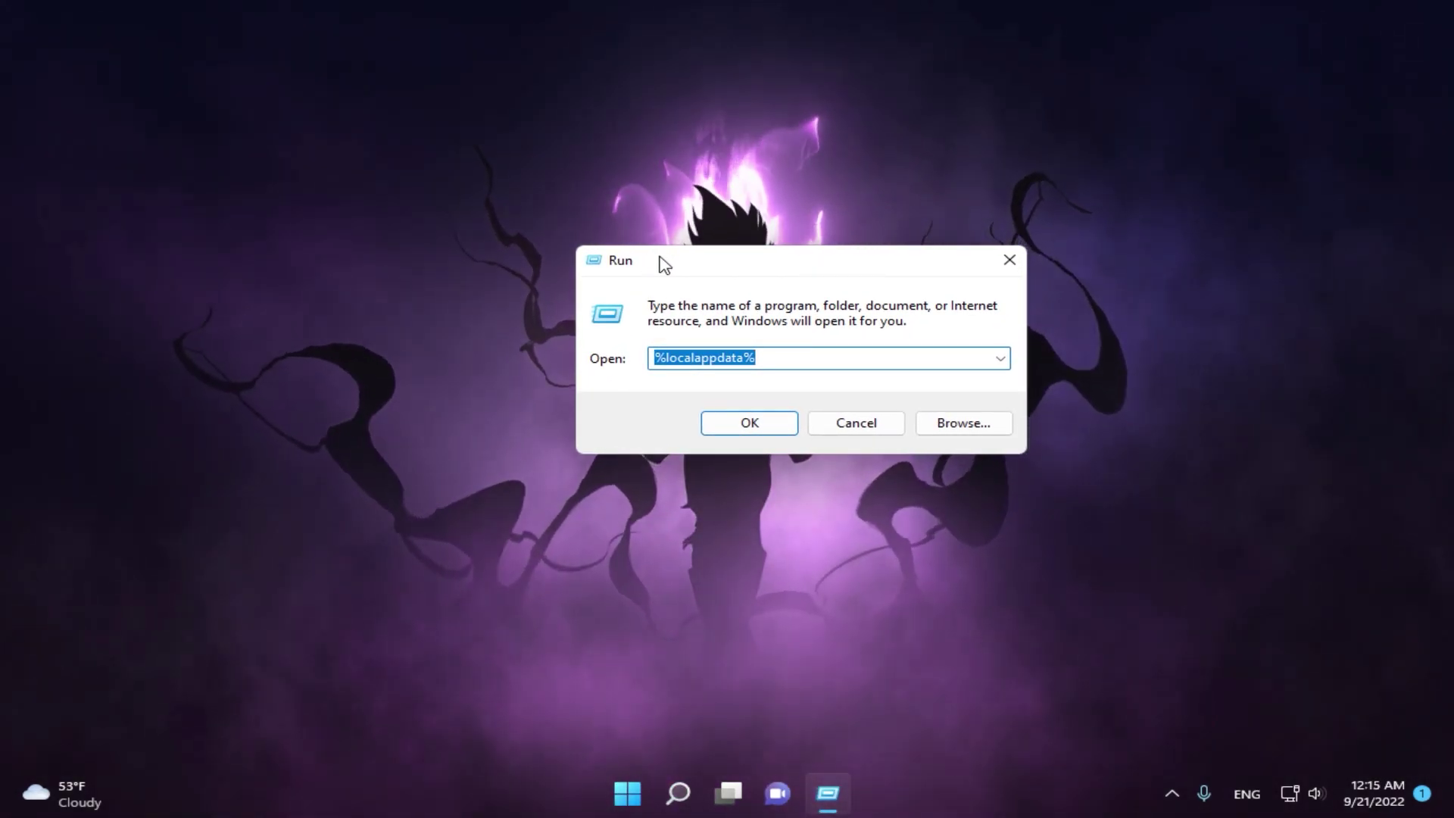
click(786, 355)
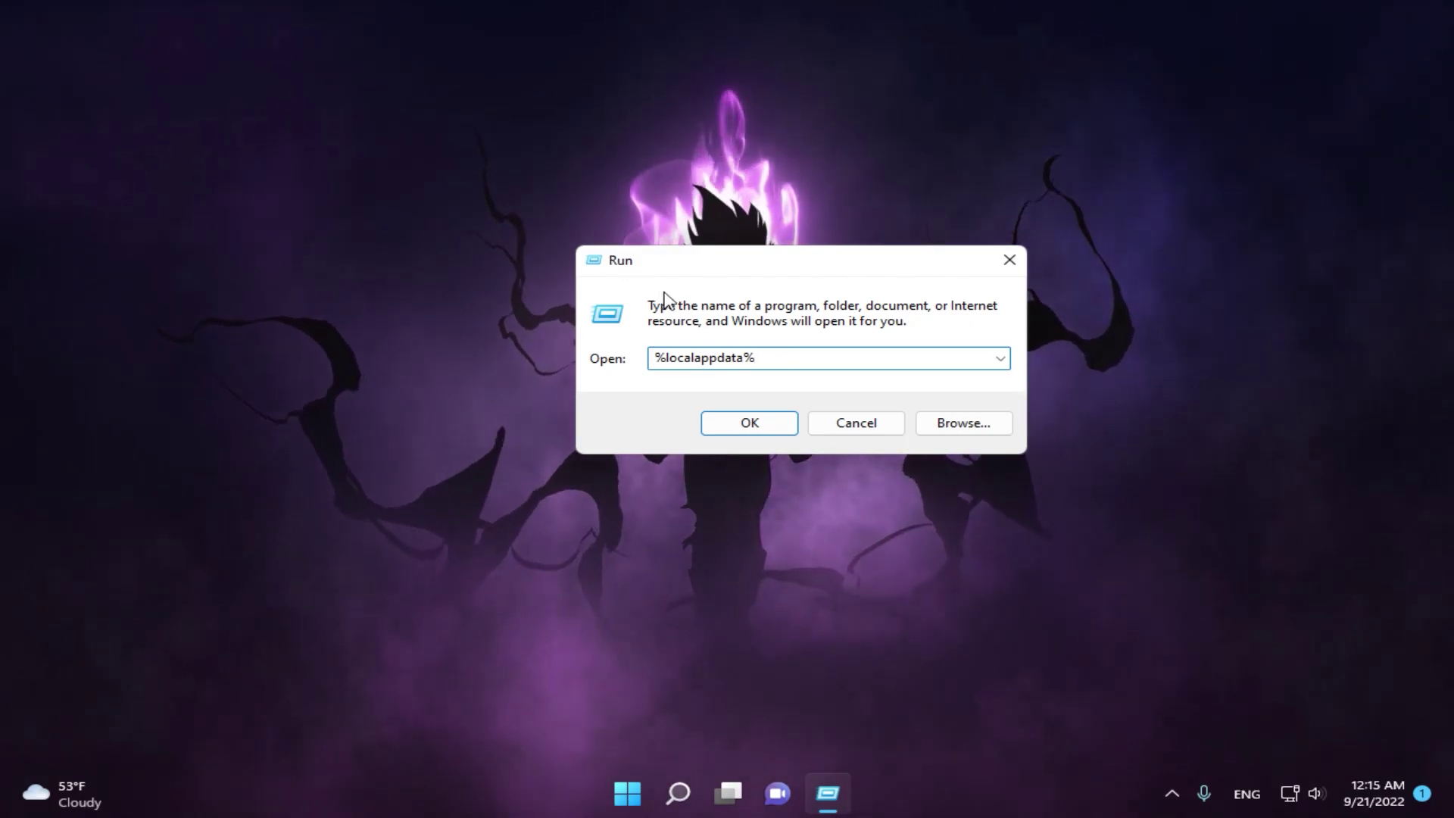
click(769, 432)
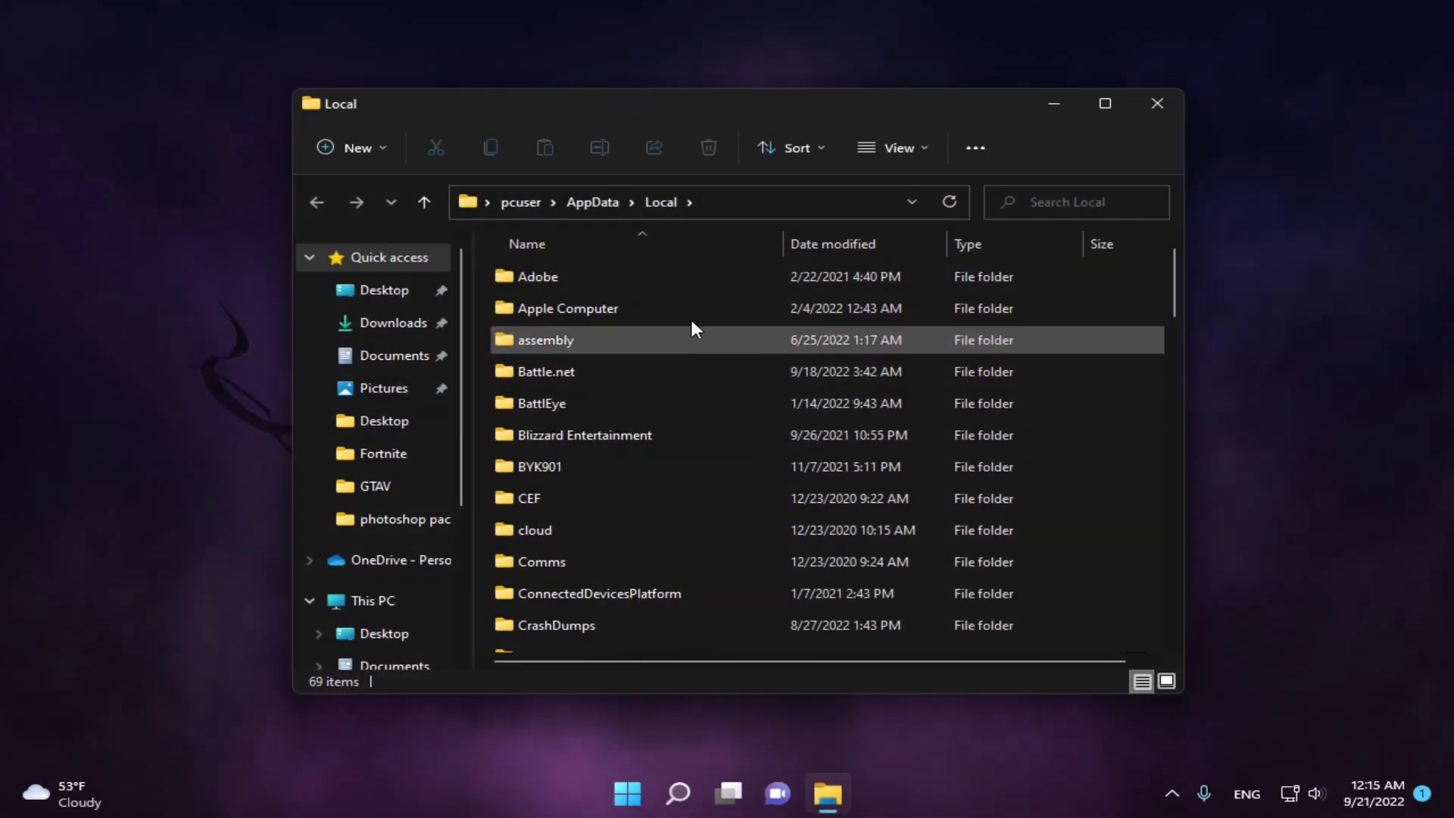
Step: Maximize Explorer and navigate to FortniteGame\Saved\Config\WindowsClient, selecting GameUserSettings
click(1114, 115)
scroll(392, 407, down, 2)
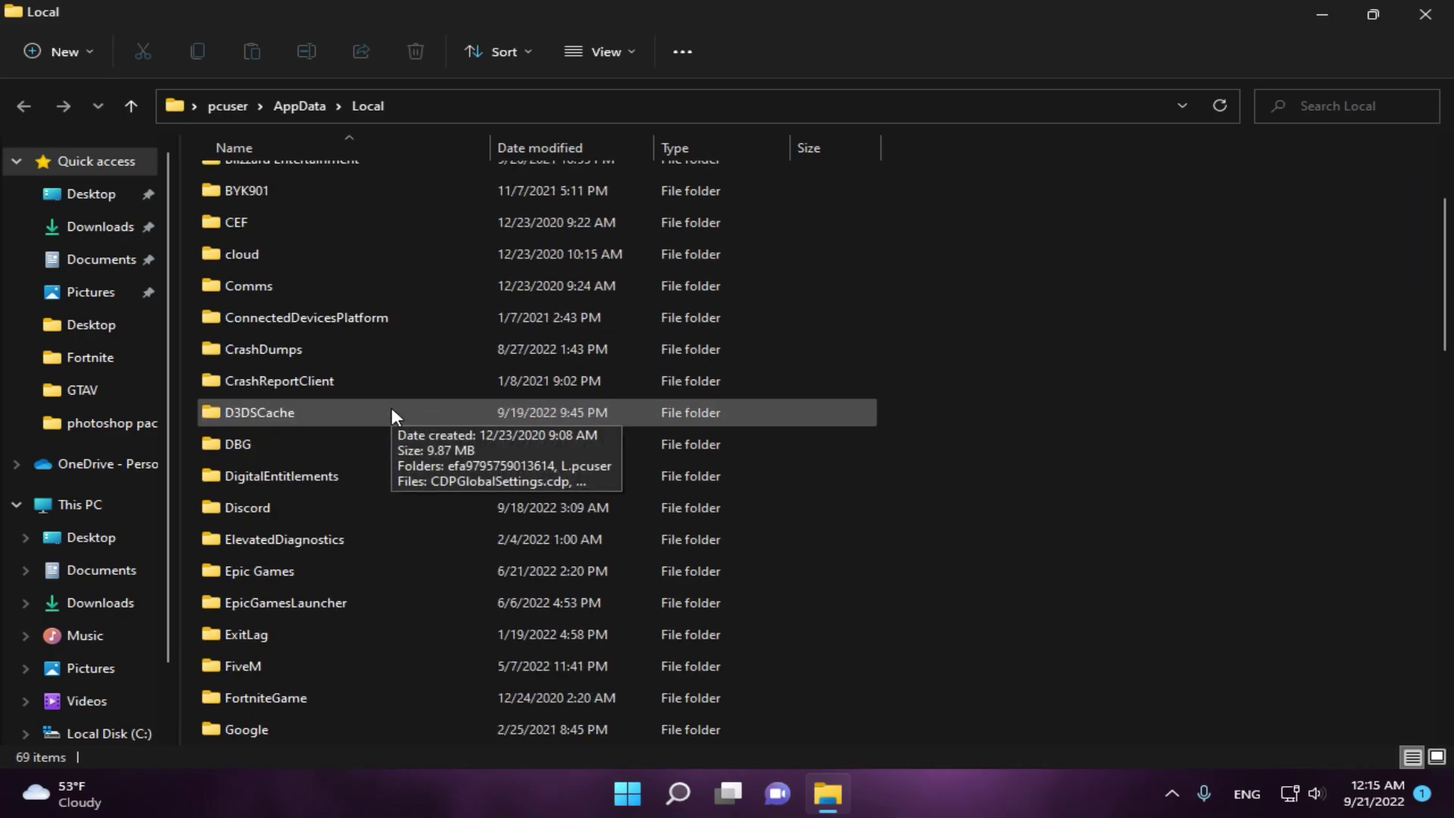
scroll(378, 439, down, 1)
scroll(320, 500, down, 1)
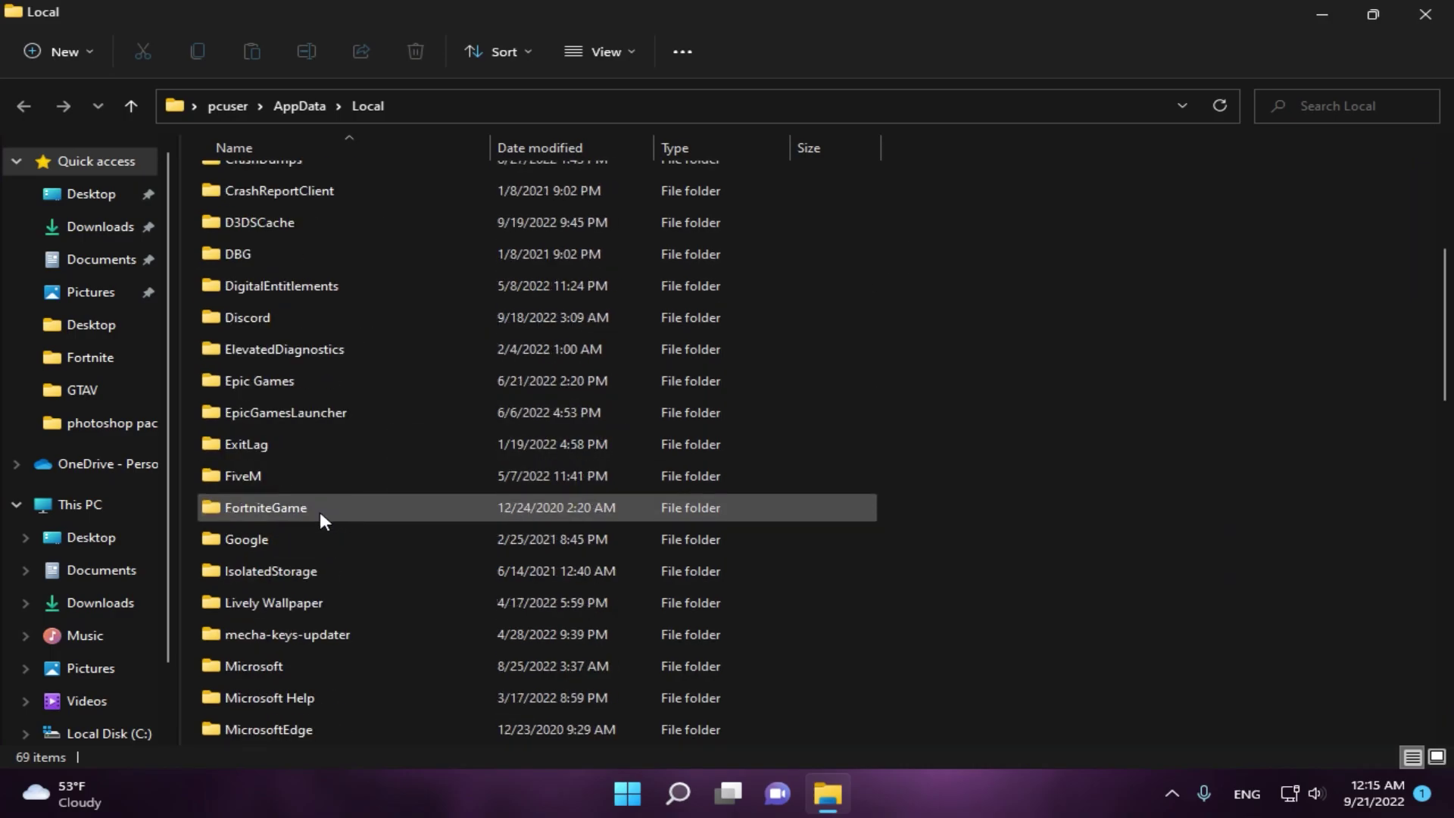
scroll(311, 545, down, 4)
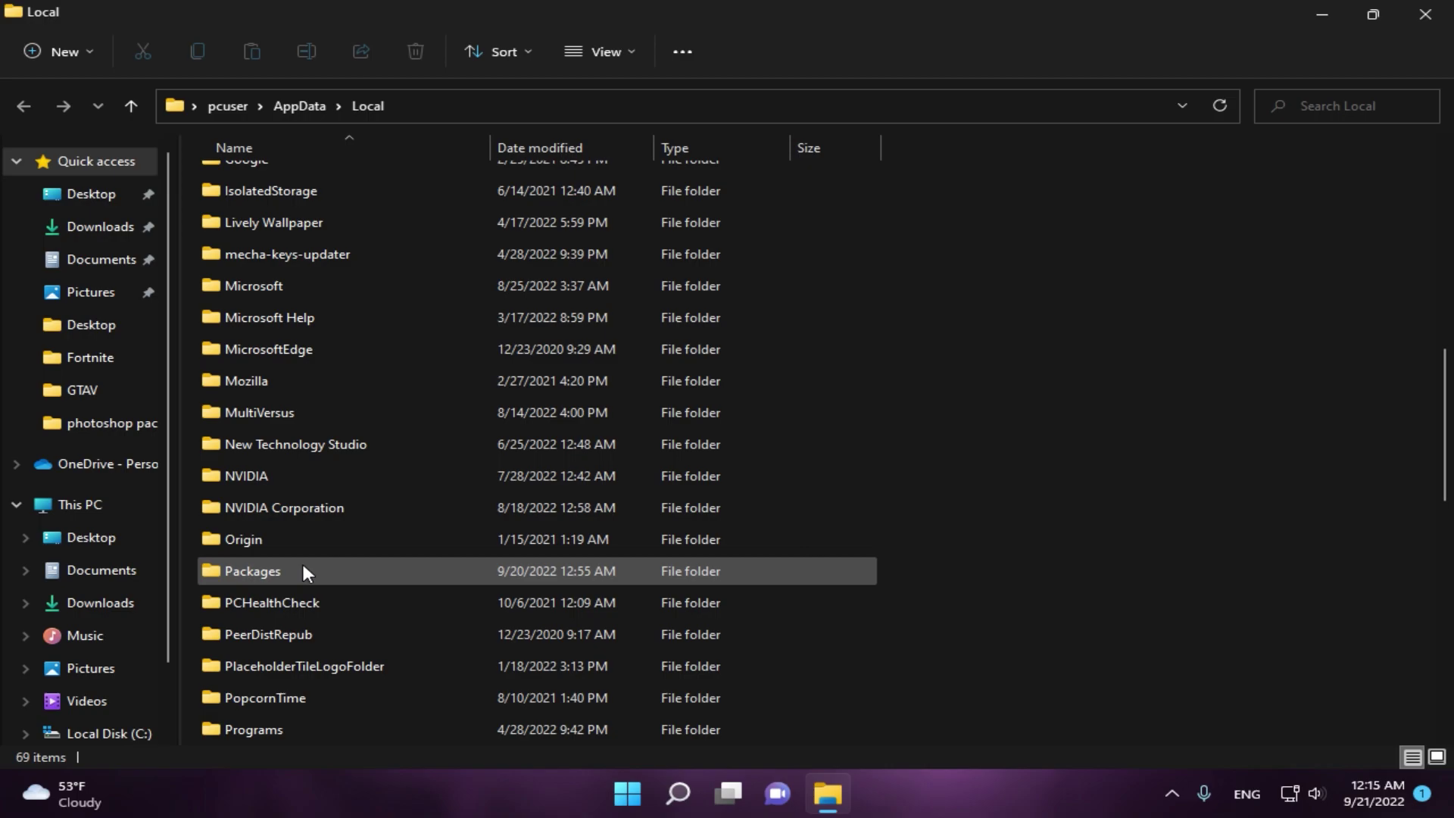
scroll(303, 568, down, 2)
scroll(301, 579, up, 6)
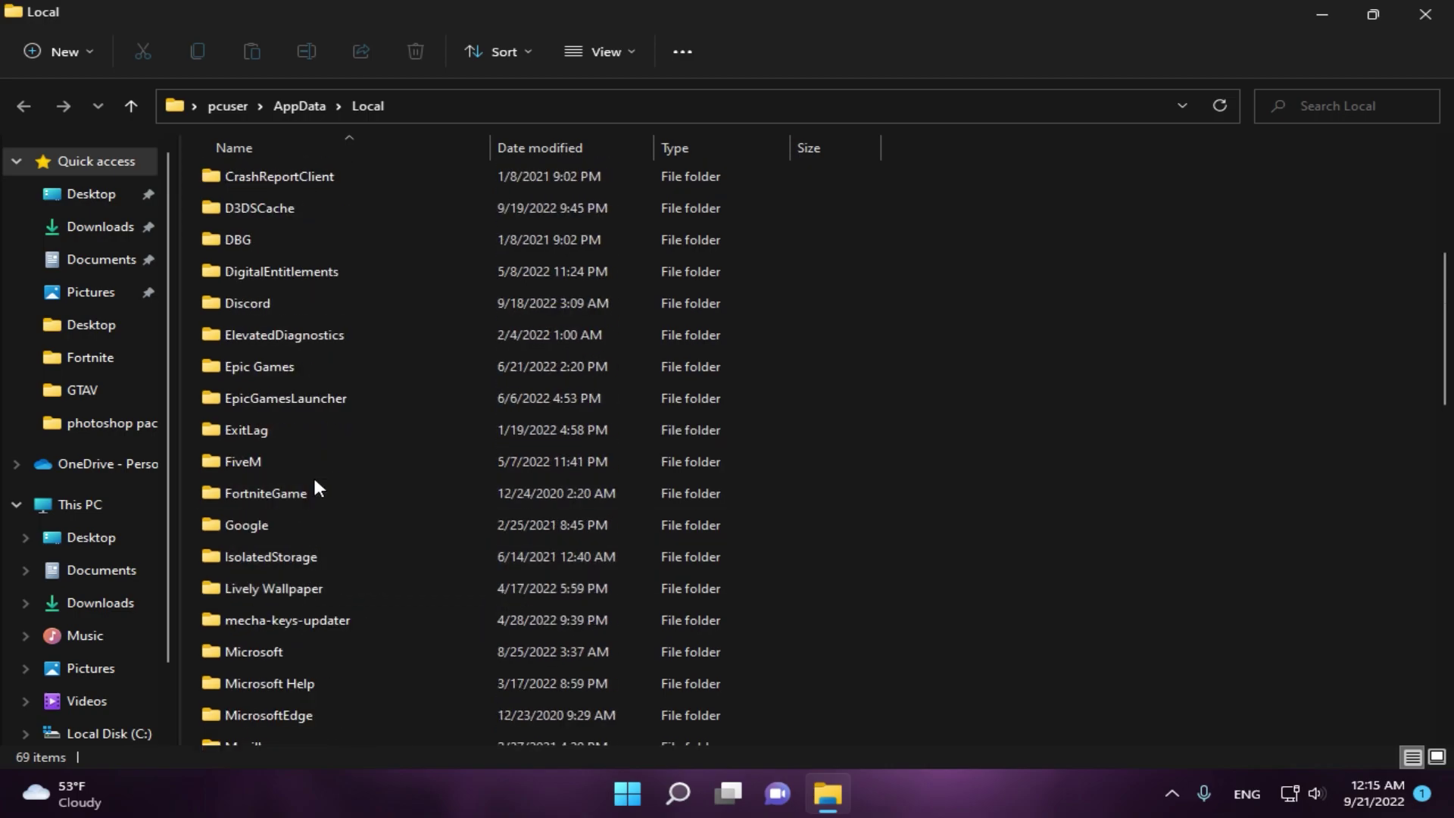
click(318, 496)
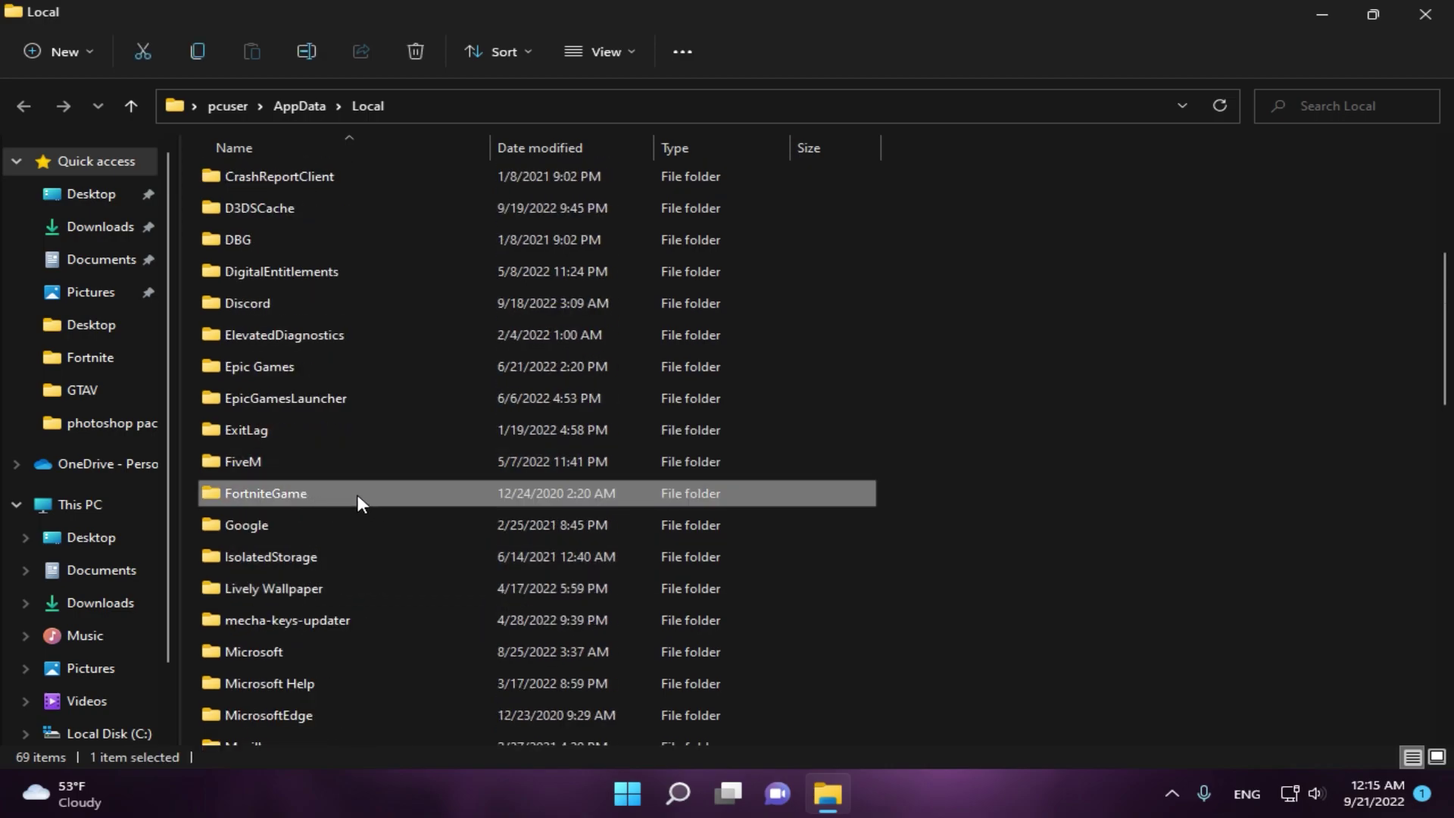
double_click(356, 492)
double_click(323, 179)
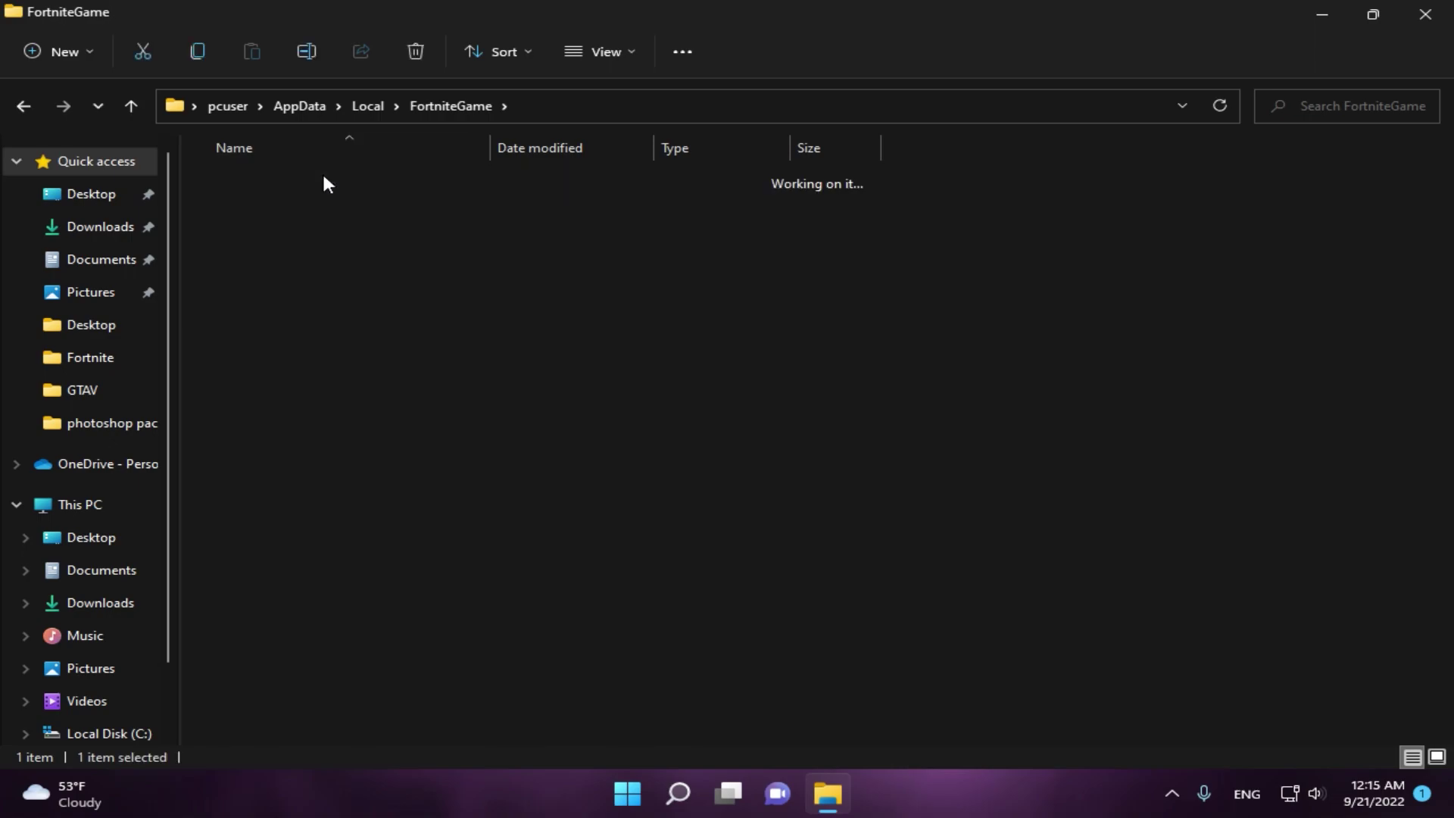
double_click(338, 212)
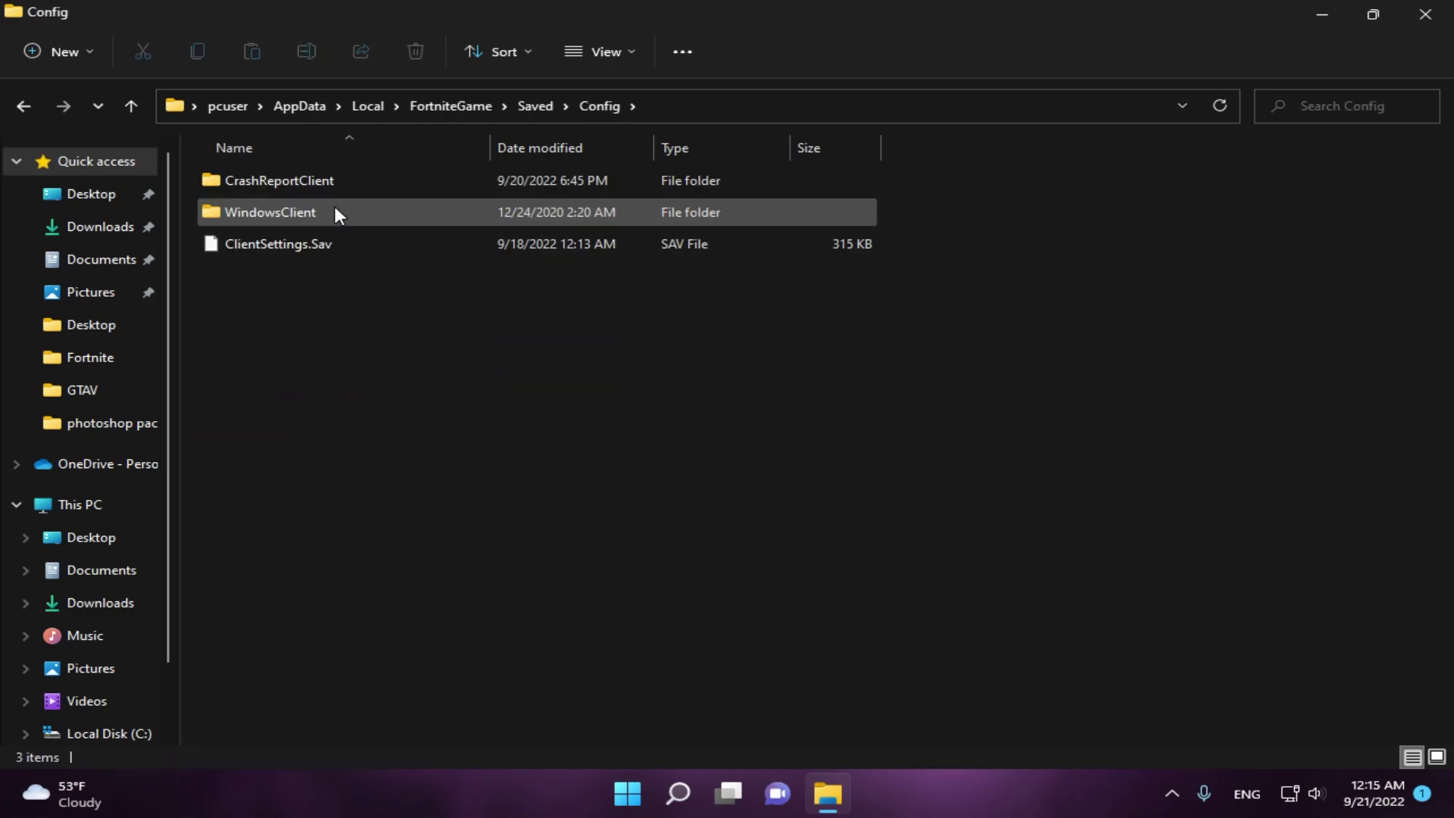
double_click(335, 209)
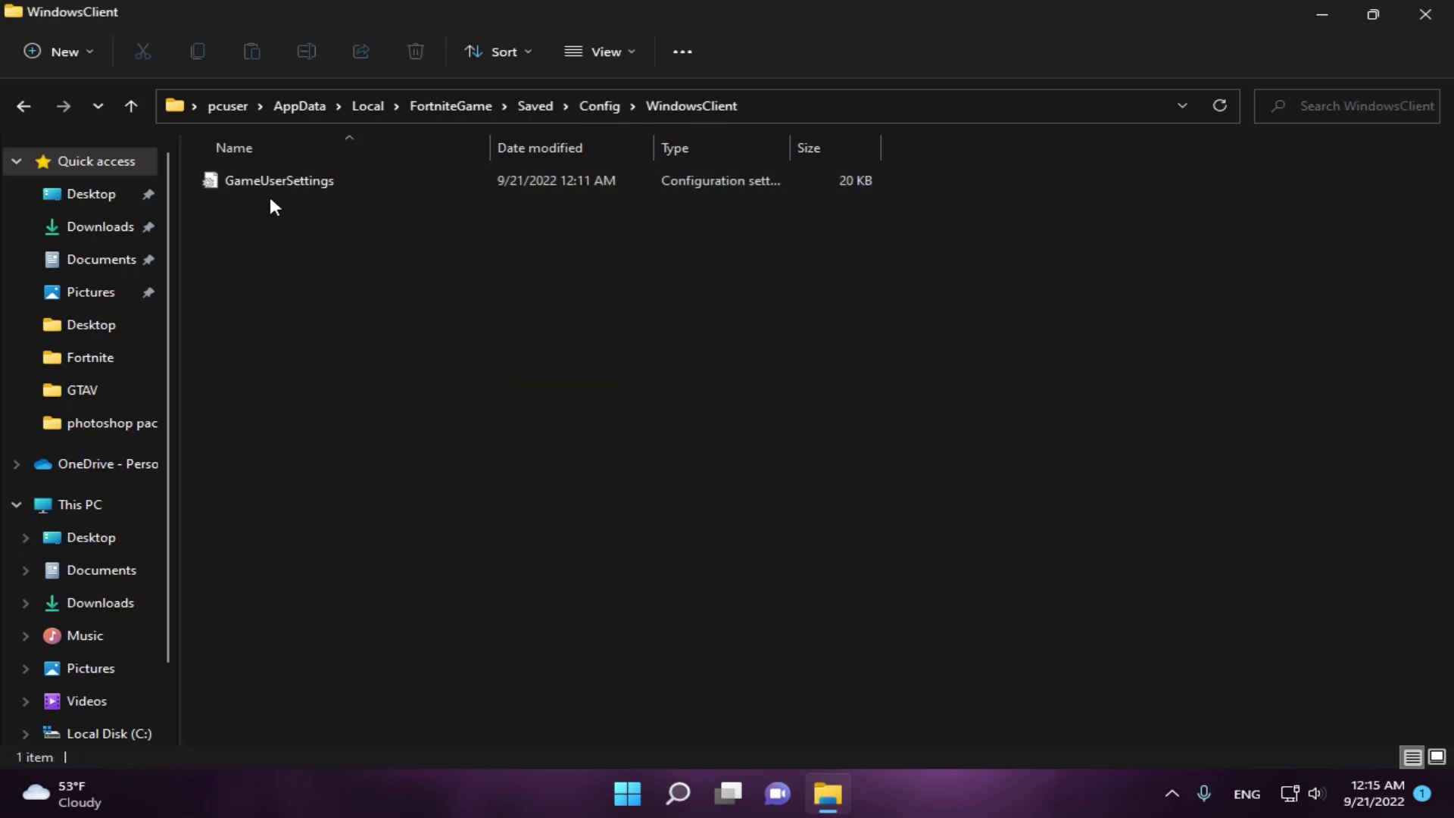
click(267, 182)
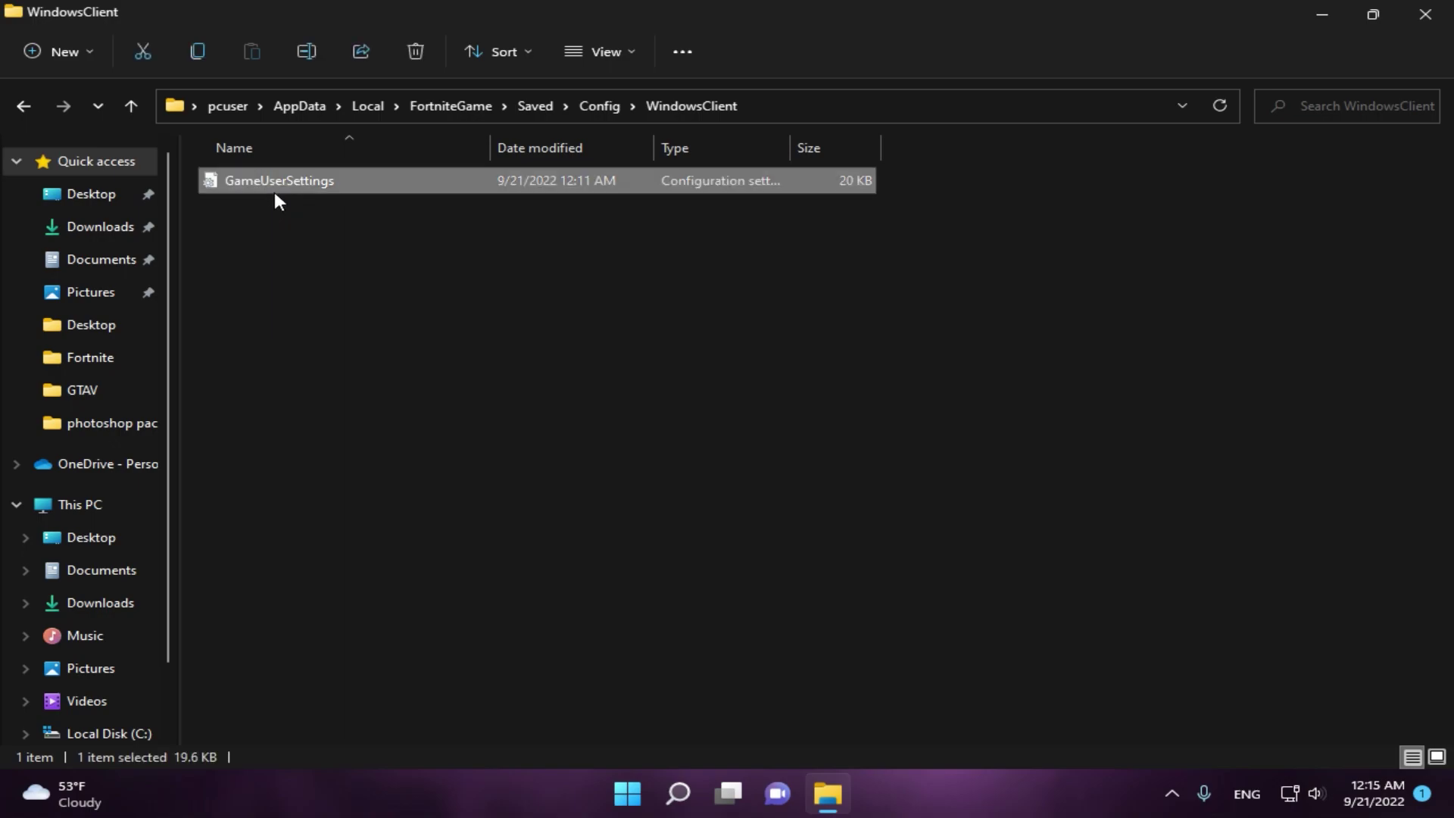
Step: Clear the Read-only attribute in GameUserSettings' Properties and apply the change
right_click(275, 194)
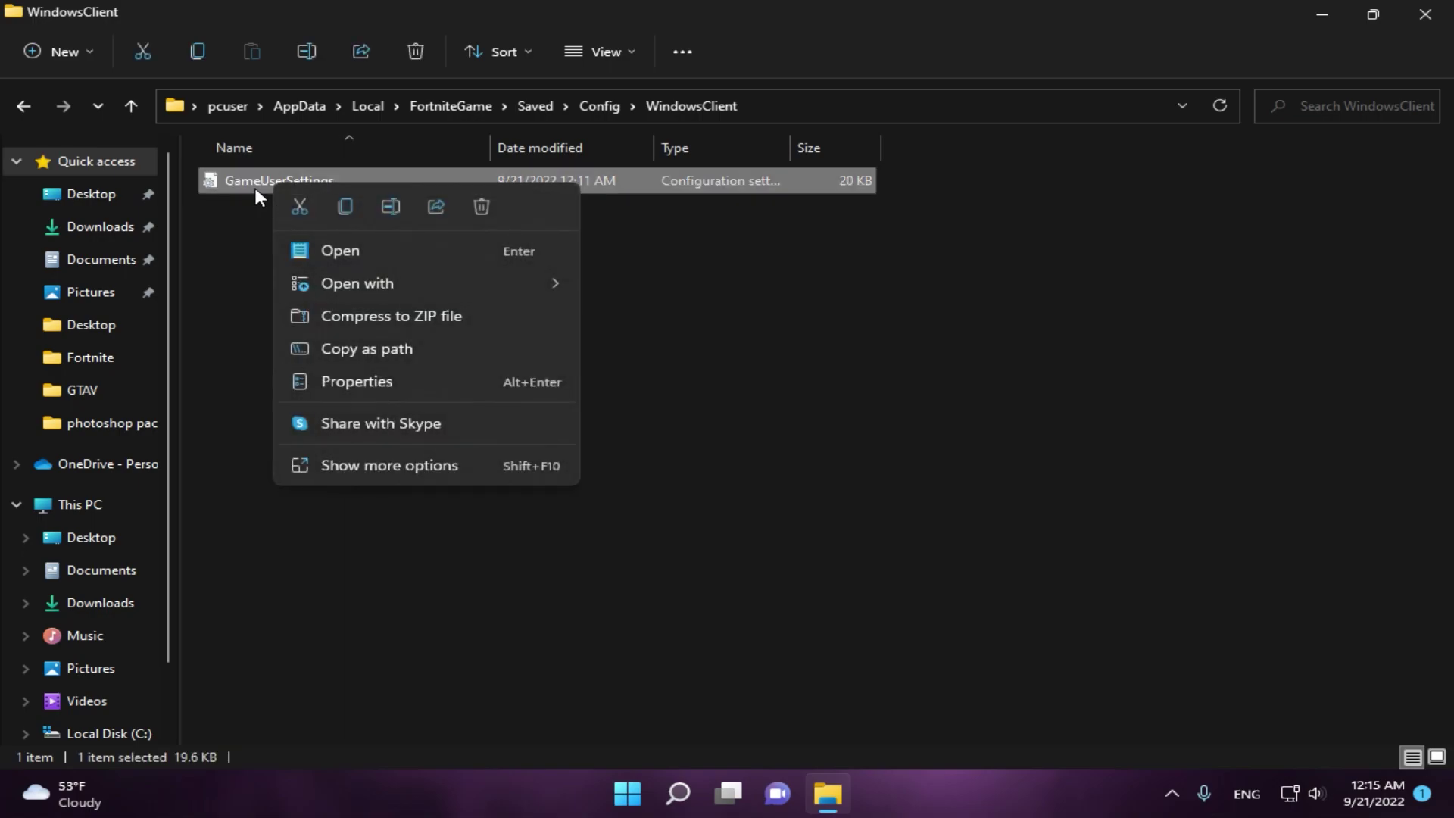
click(379, 467)
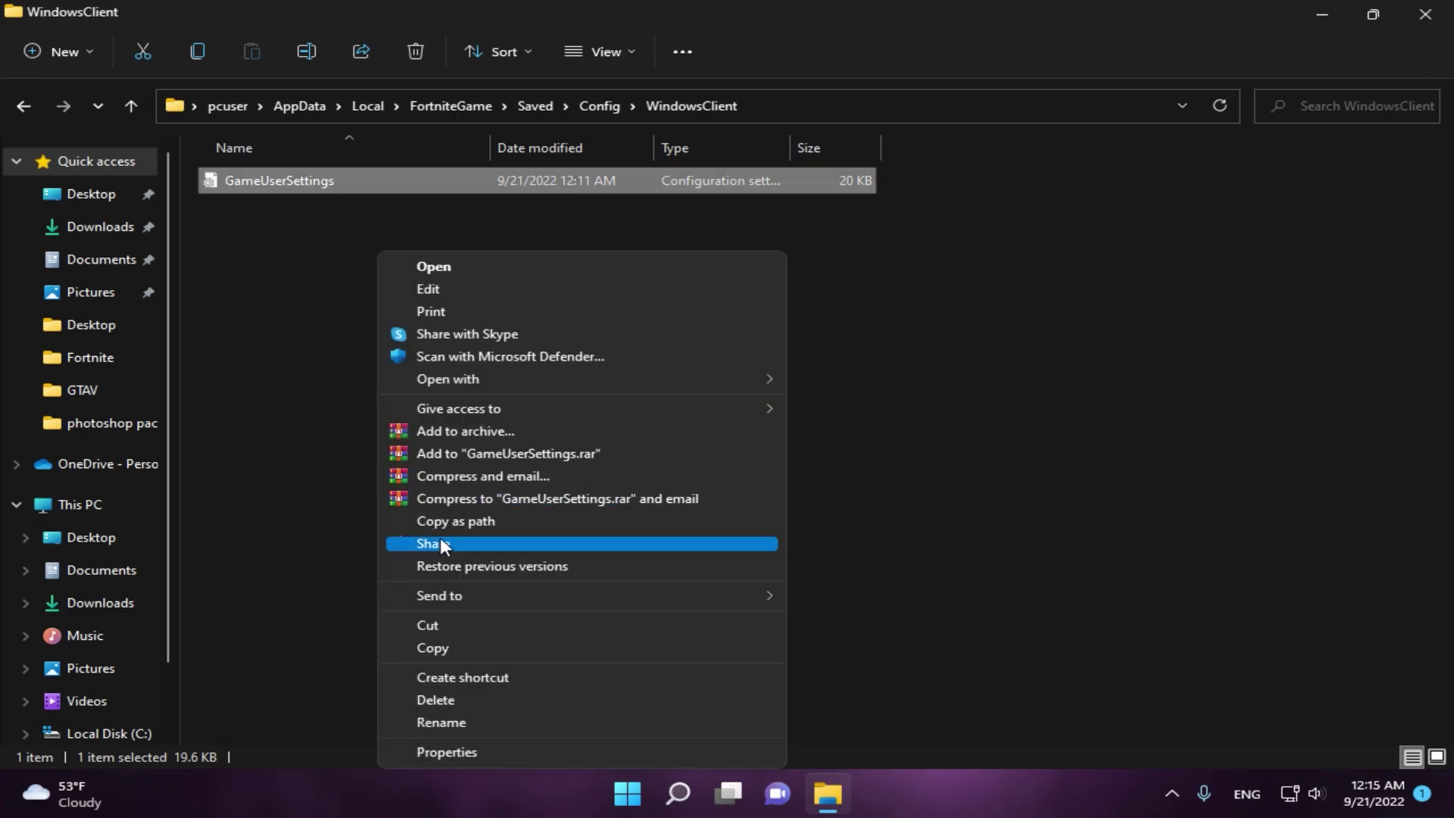
click(469, 752)
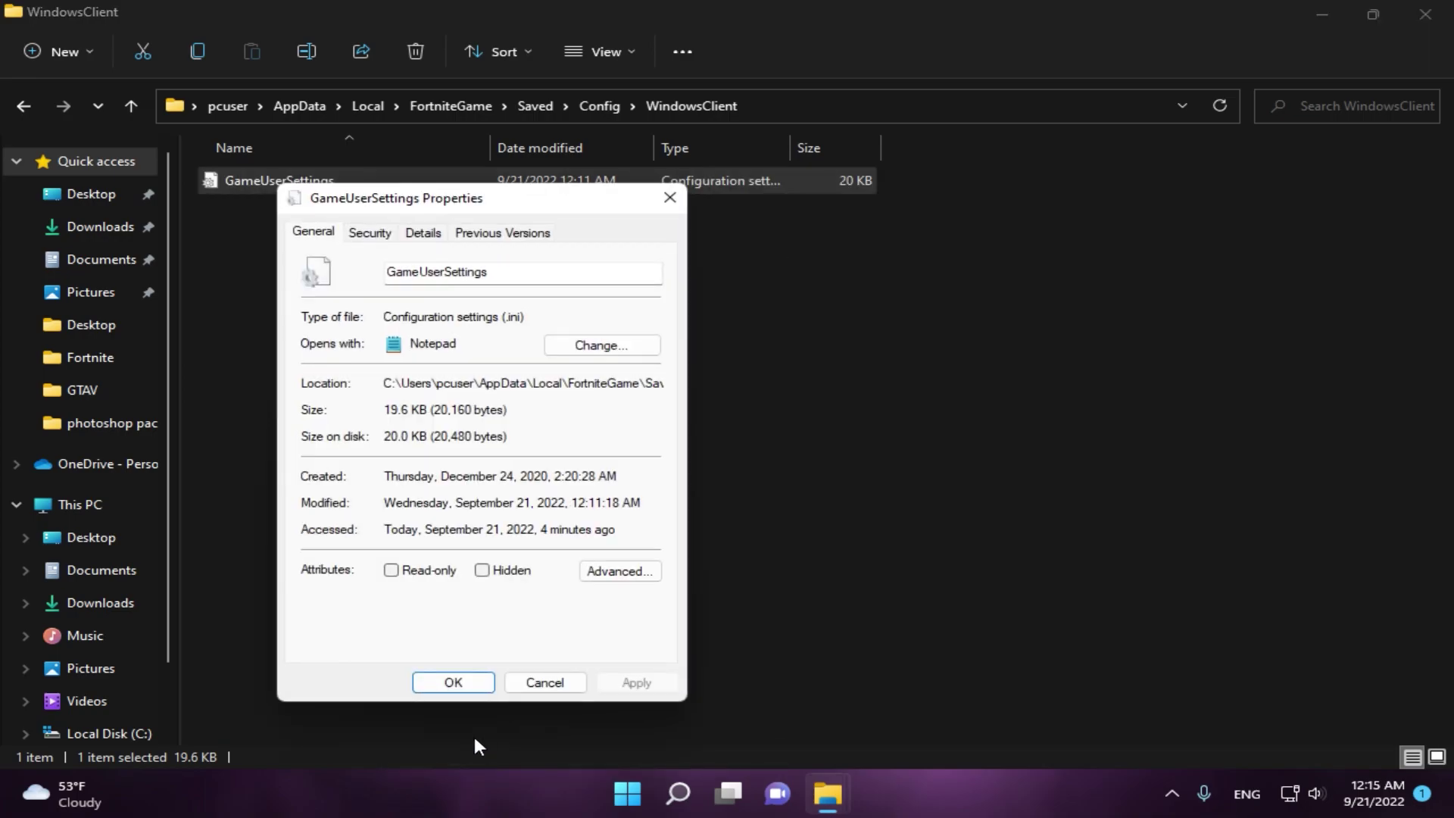
click(391, 572)
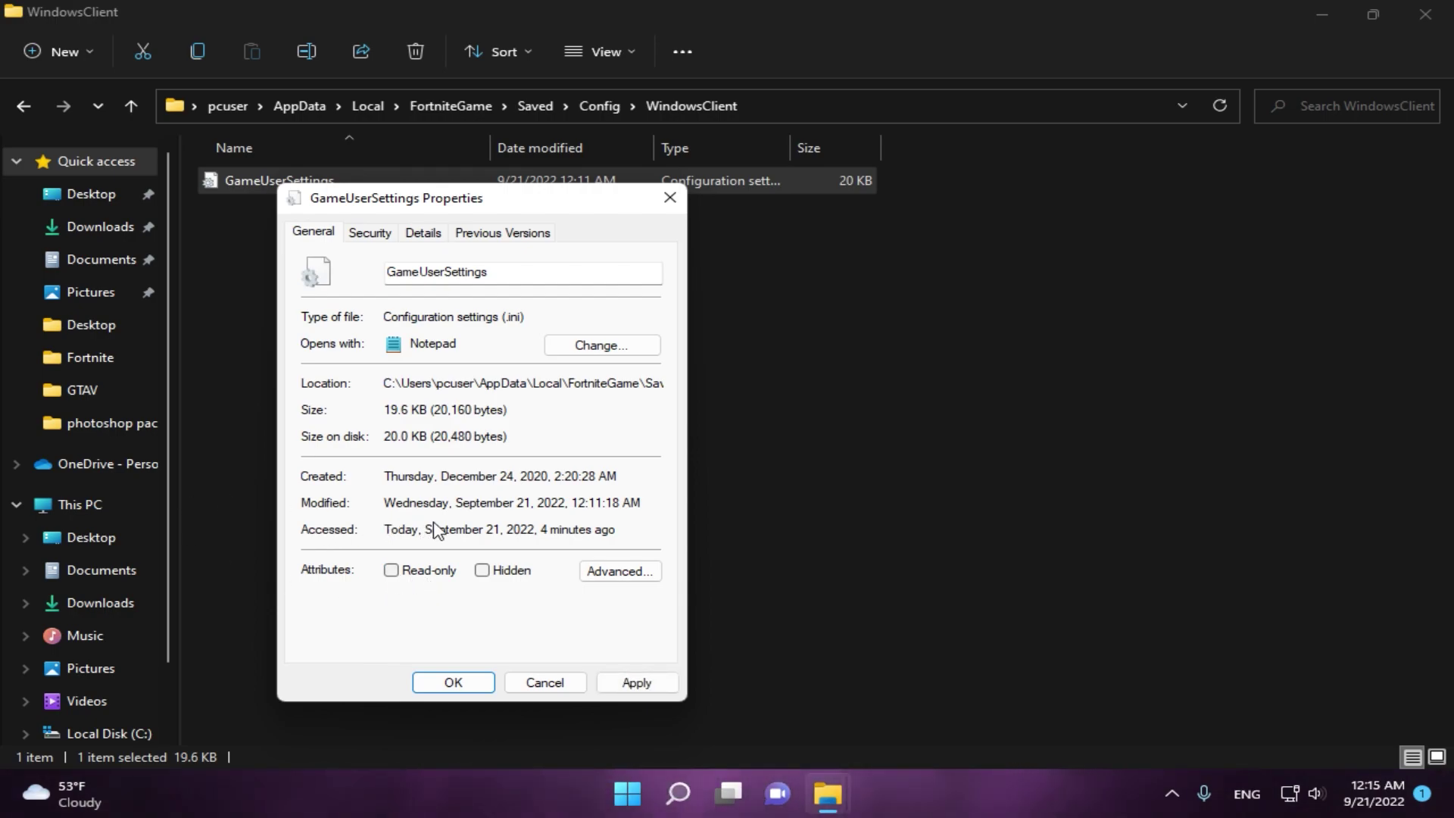
click(662, 684)
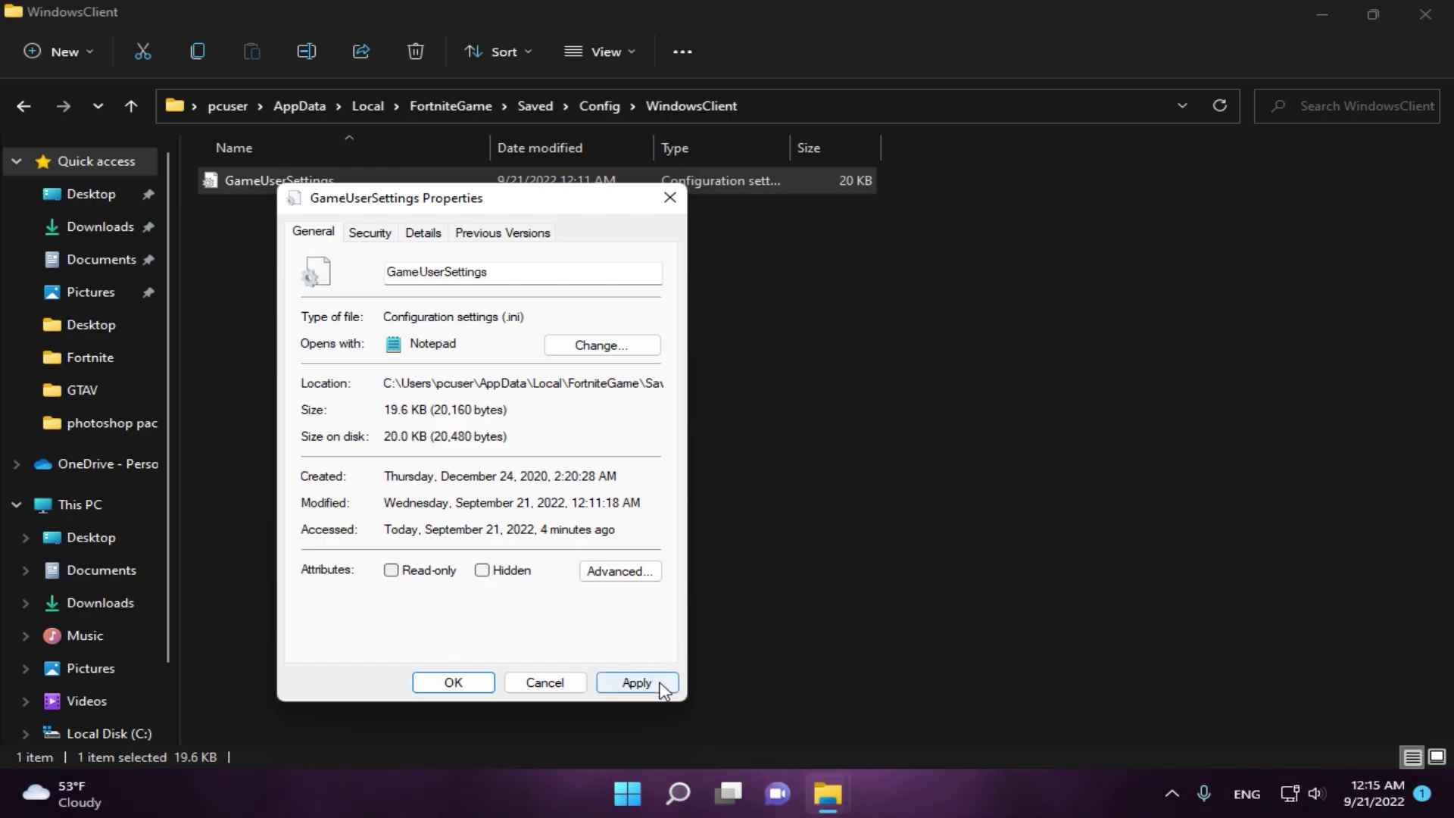
click(478, 686)
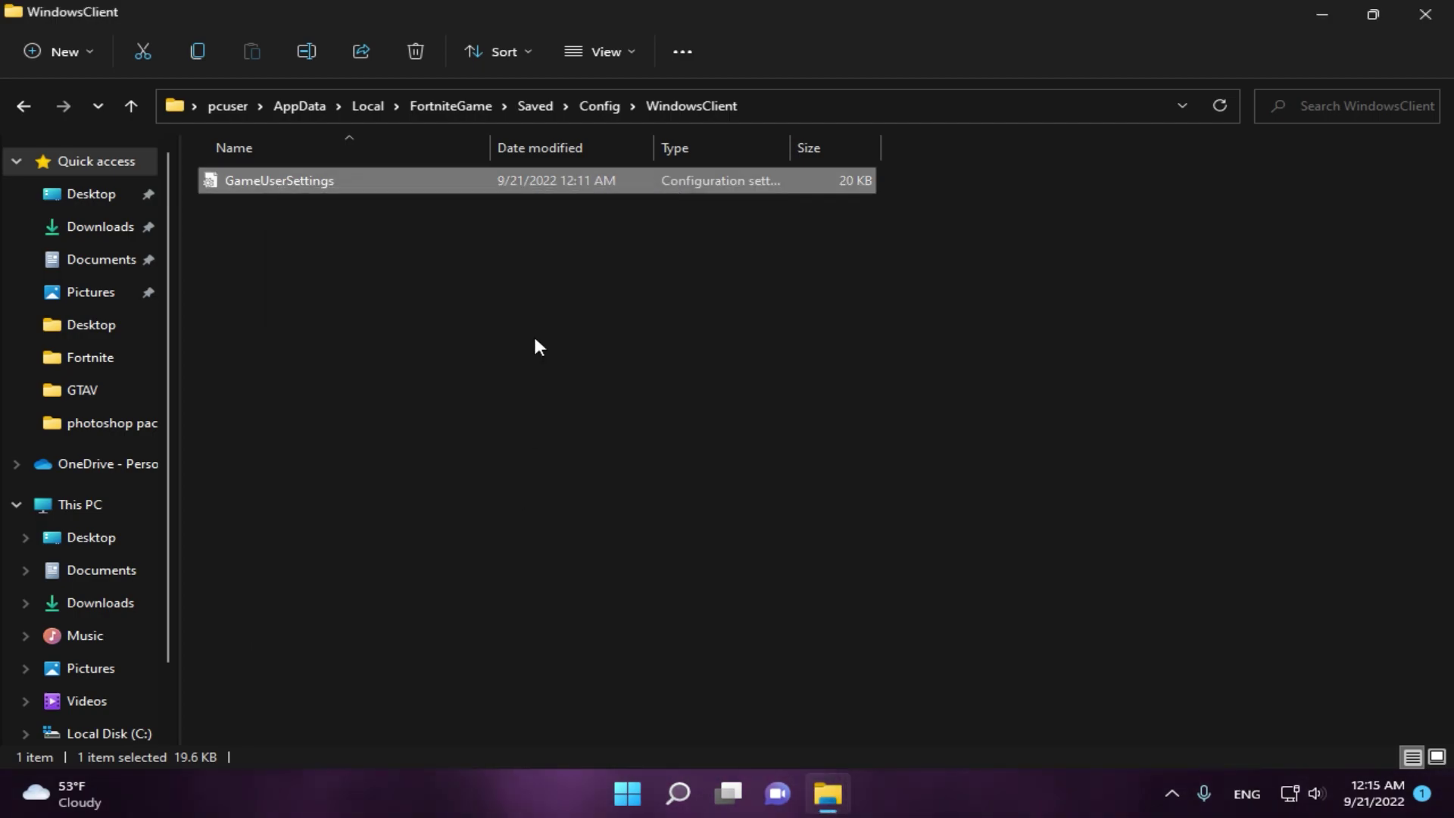
Step: Open GameUserSettings in Notepad and set ResolutionSizeX to 1280 and ResolutionSizeY to 800
double_click(306, 185)
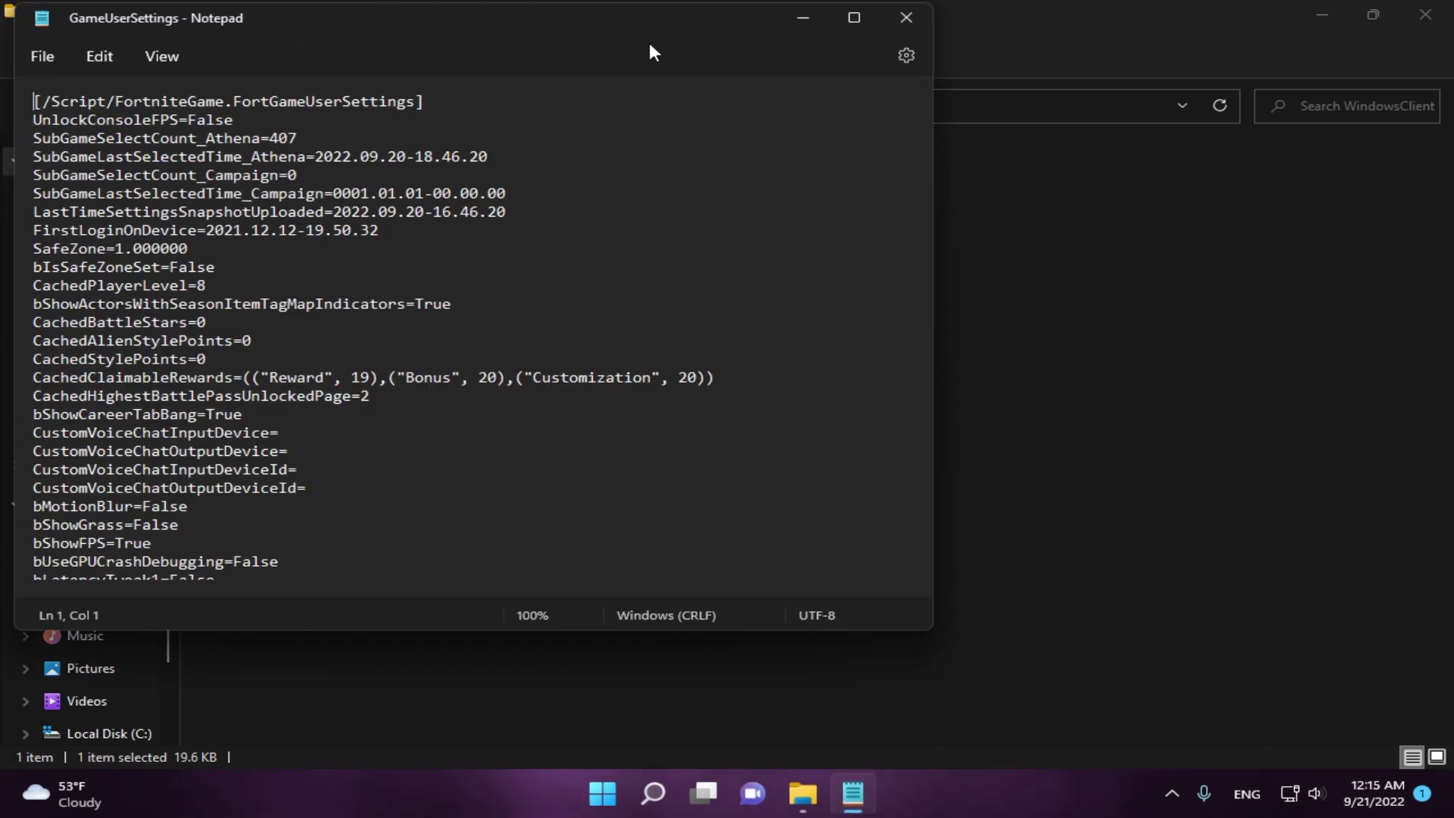
click(852, 18)
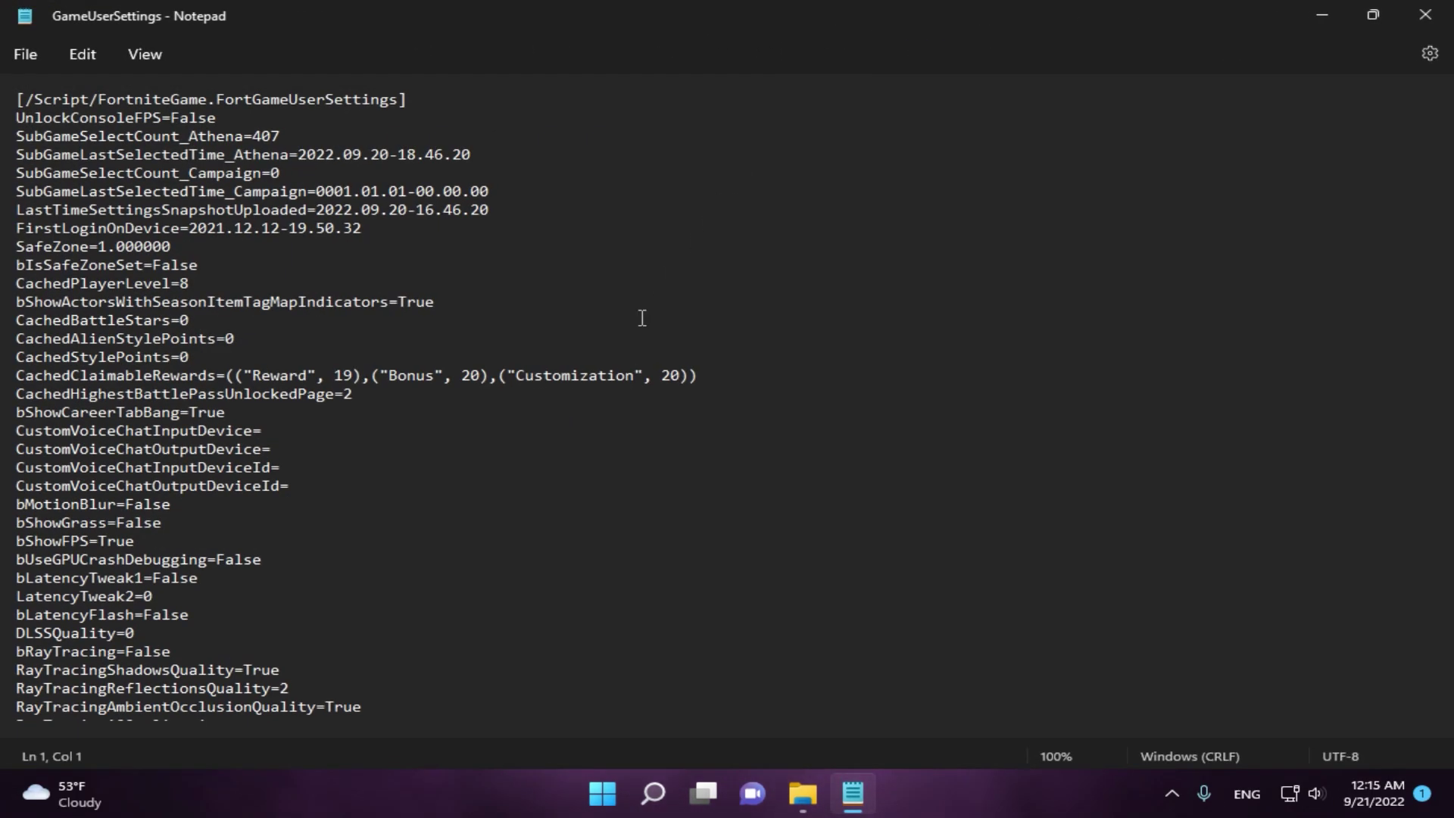
scroll(641, 317, down, 4)
scroll(641, 317, down, 20)
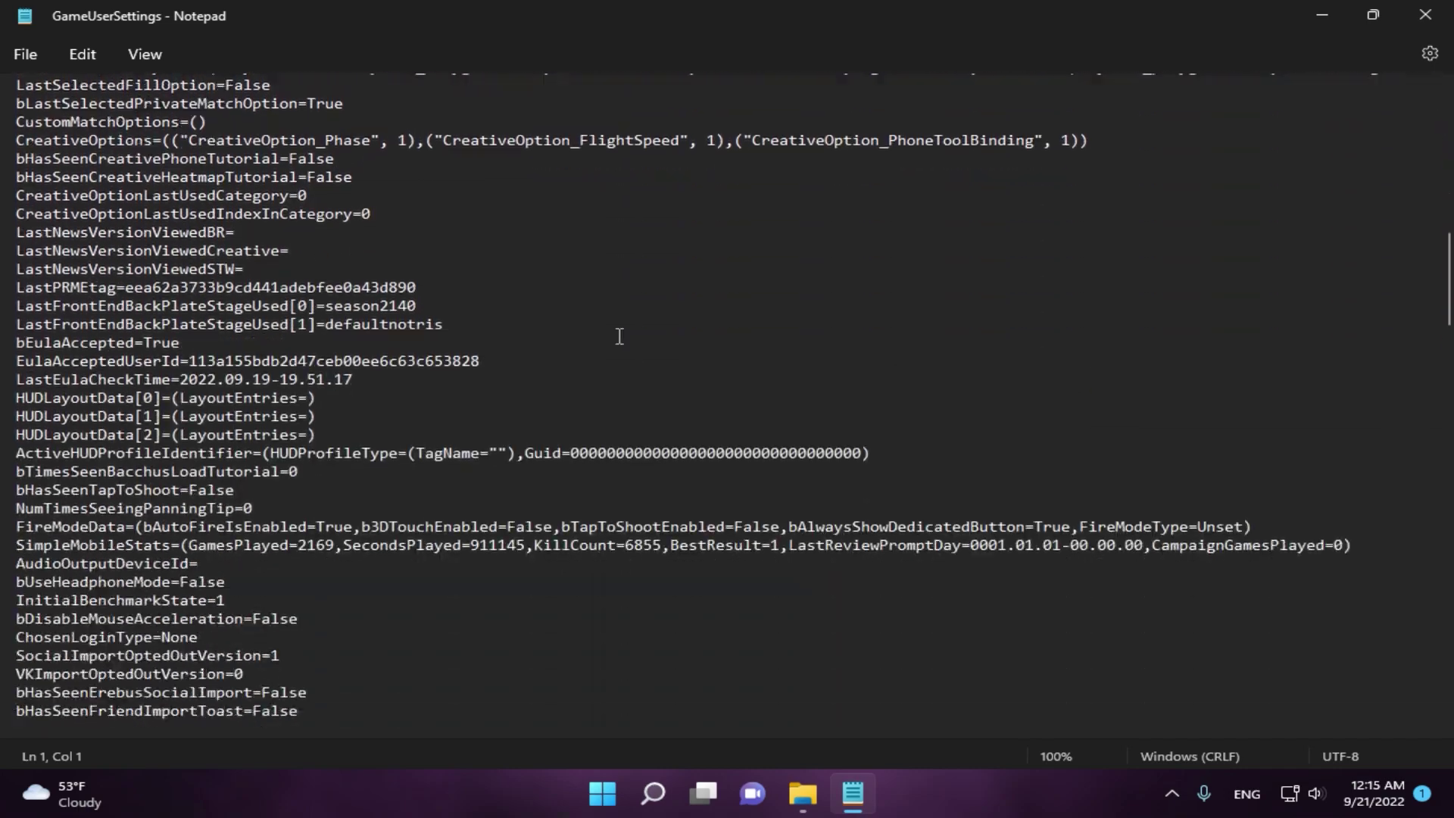
scroll(572, 363, down, 16)
scroll(539, 373, up, 4)
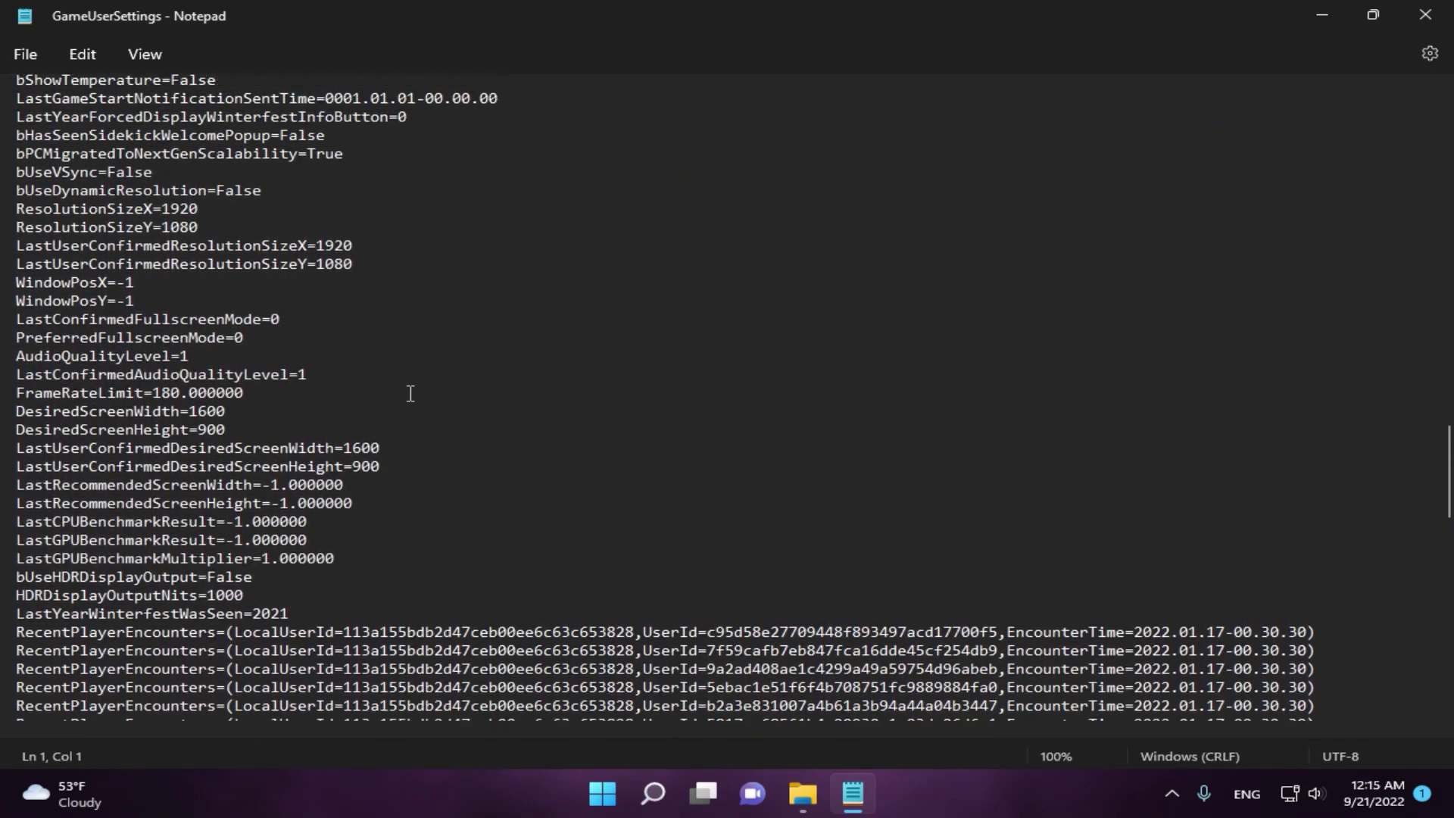
drag(198, 272, 157, 266)
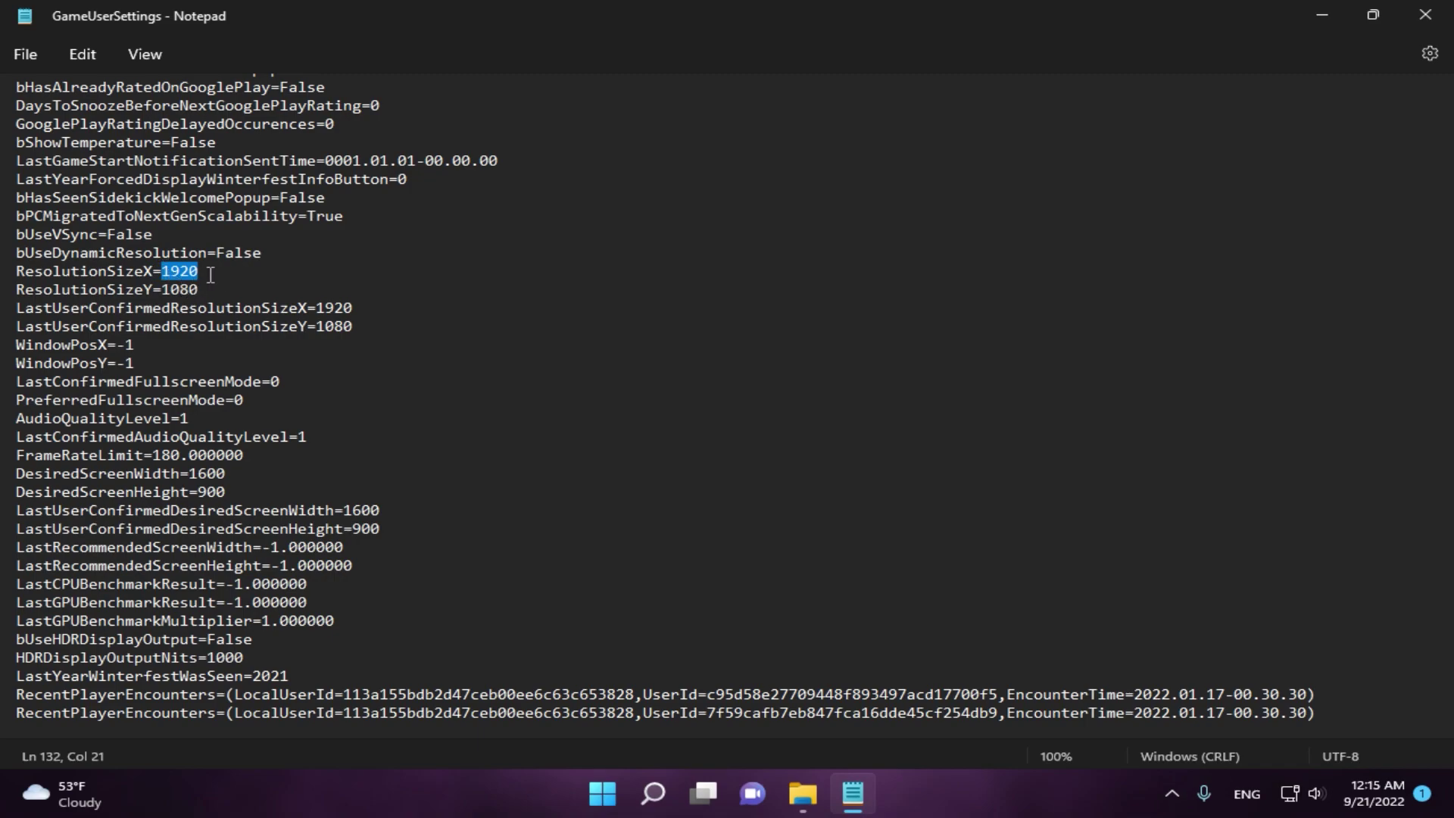
text(12)
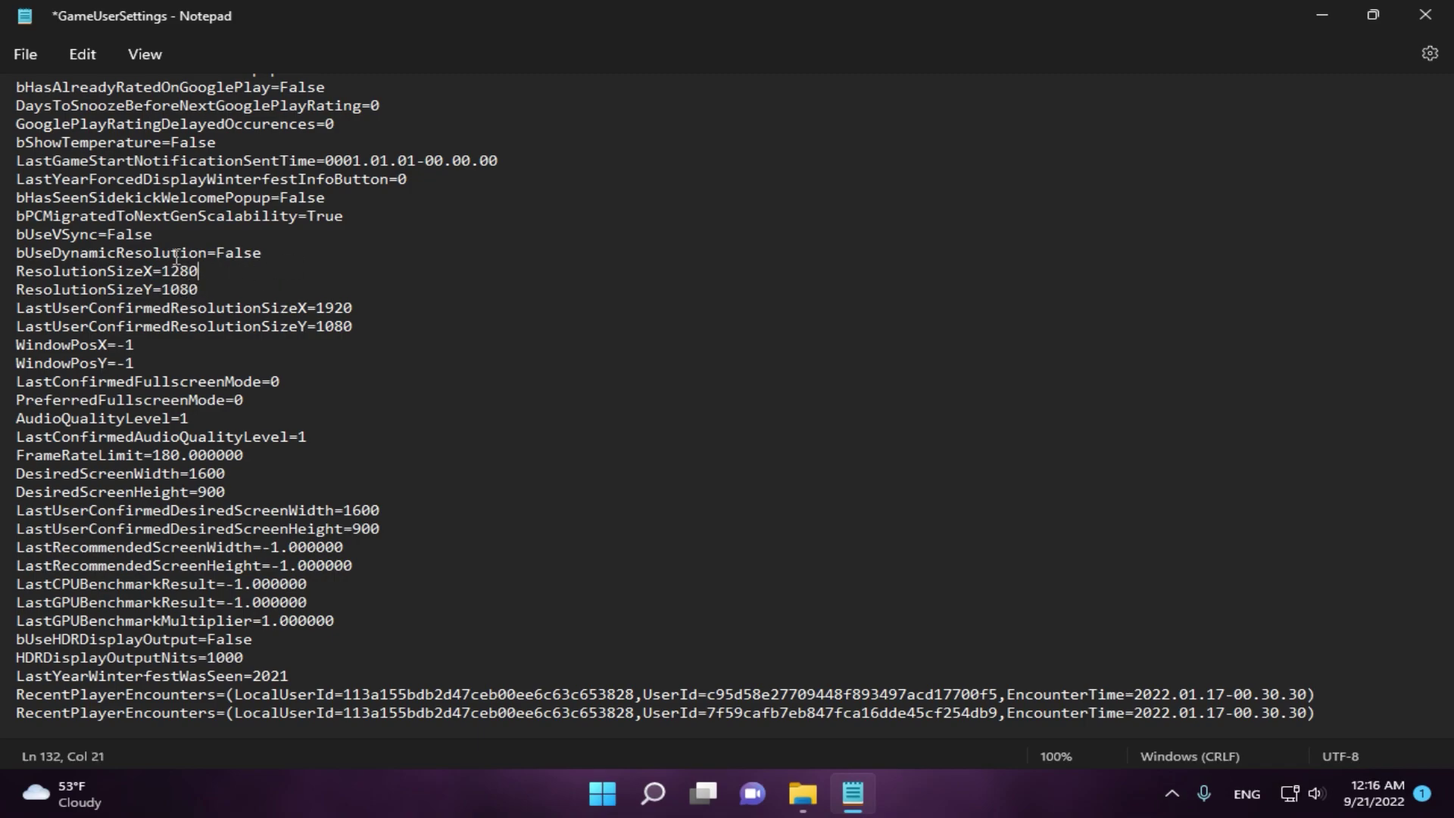
mouse_move(195, 286)
mouse_down()
mouse_move(178, 286)
mouse_move(212, 285)
mouse_move(178, 288)
mouse_up()
text(0)
Step: Set LastUserConfirmedResolutionSizeX to 1280 and LastUserConfirmedResolutionSizeY to 800
drag(354, 308, 316, 313)
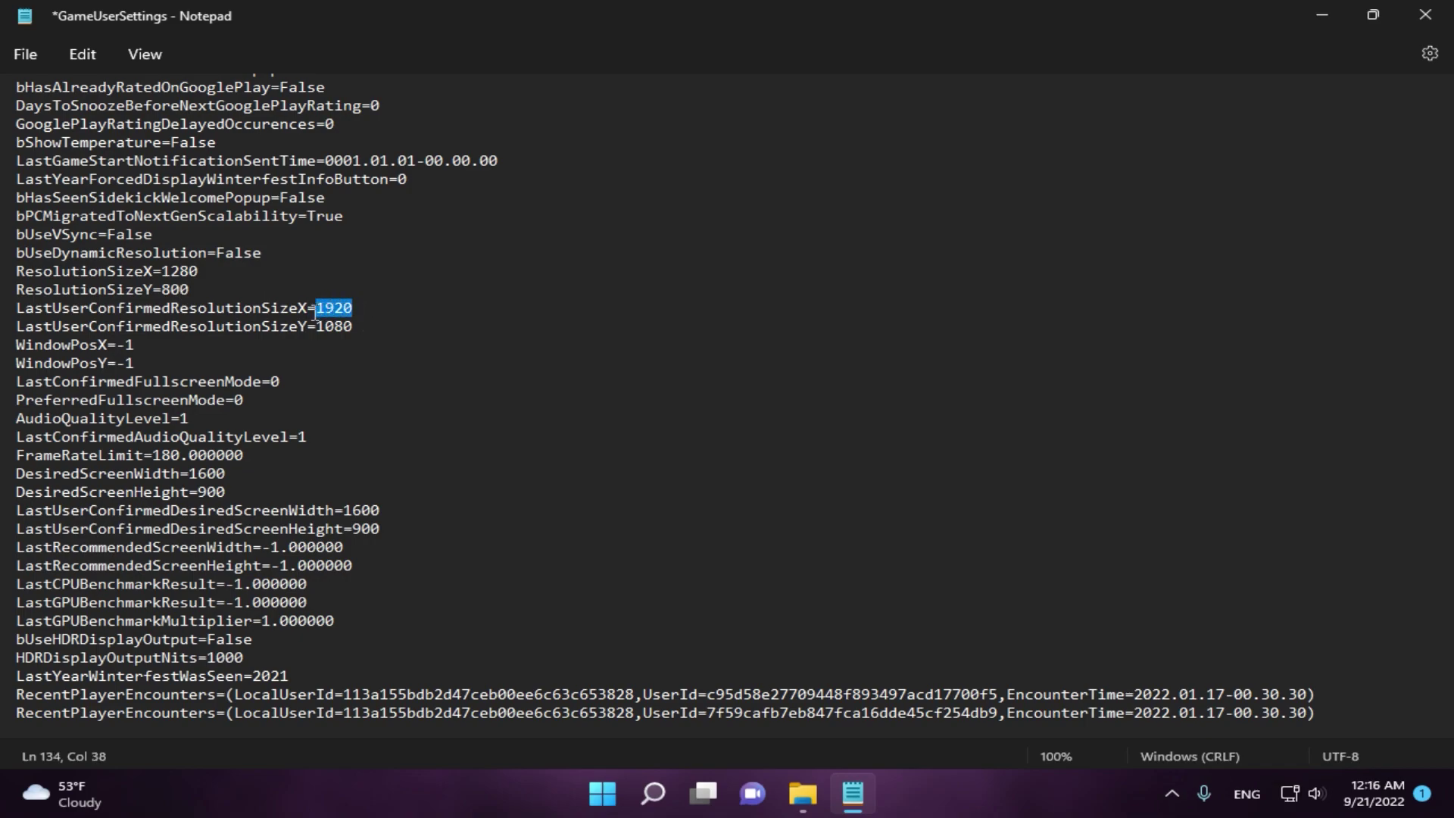
text(1280)
drag(347, 328, 310, 332)
text(800)
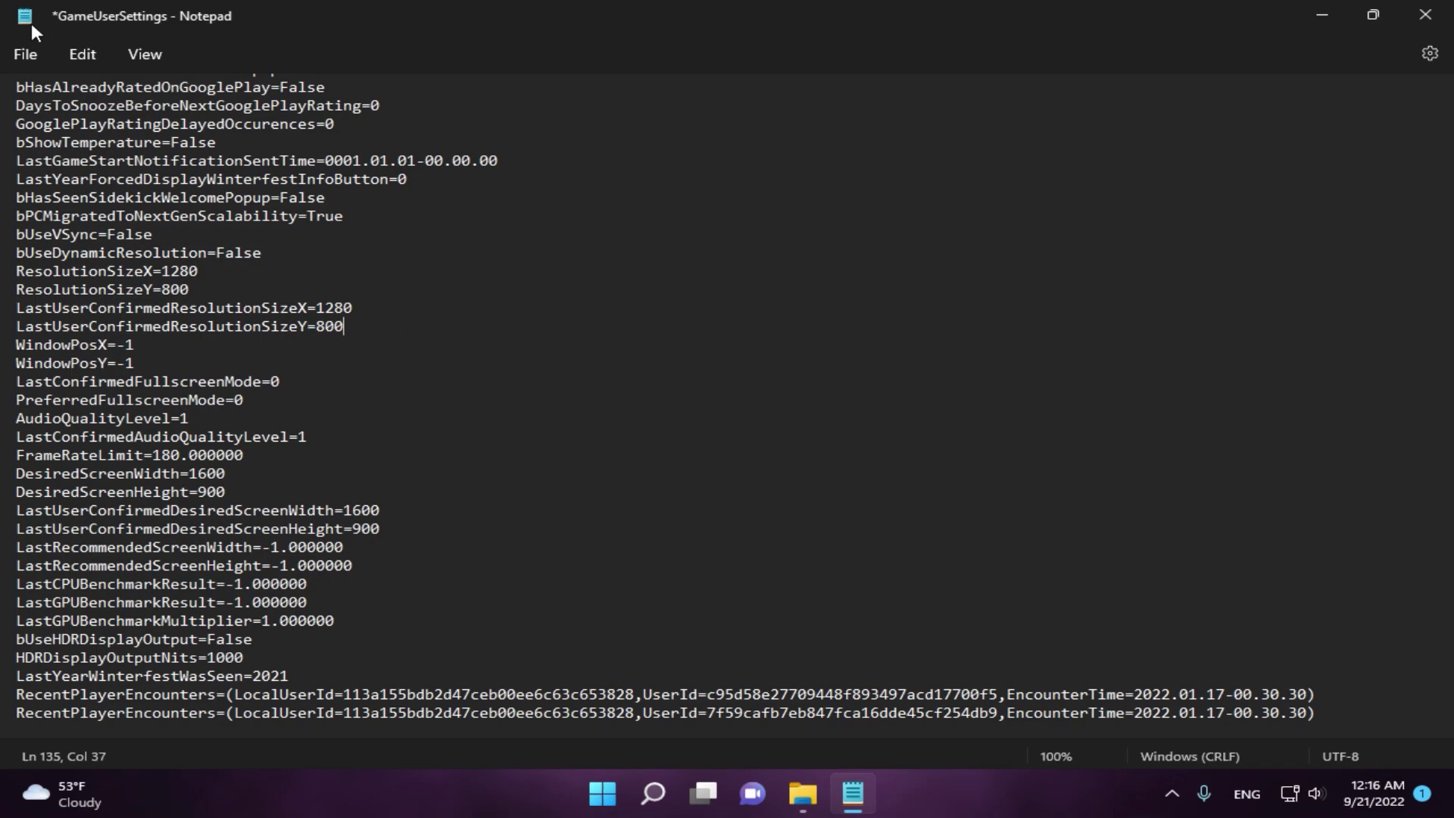
Step: Save GameUserSettings, then close Notepad and File Explorer
click(18, 50)
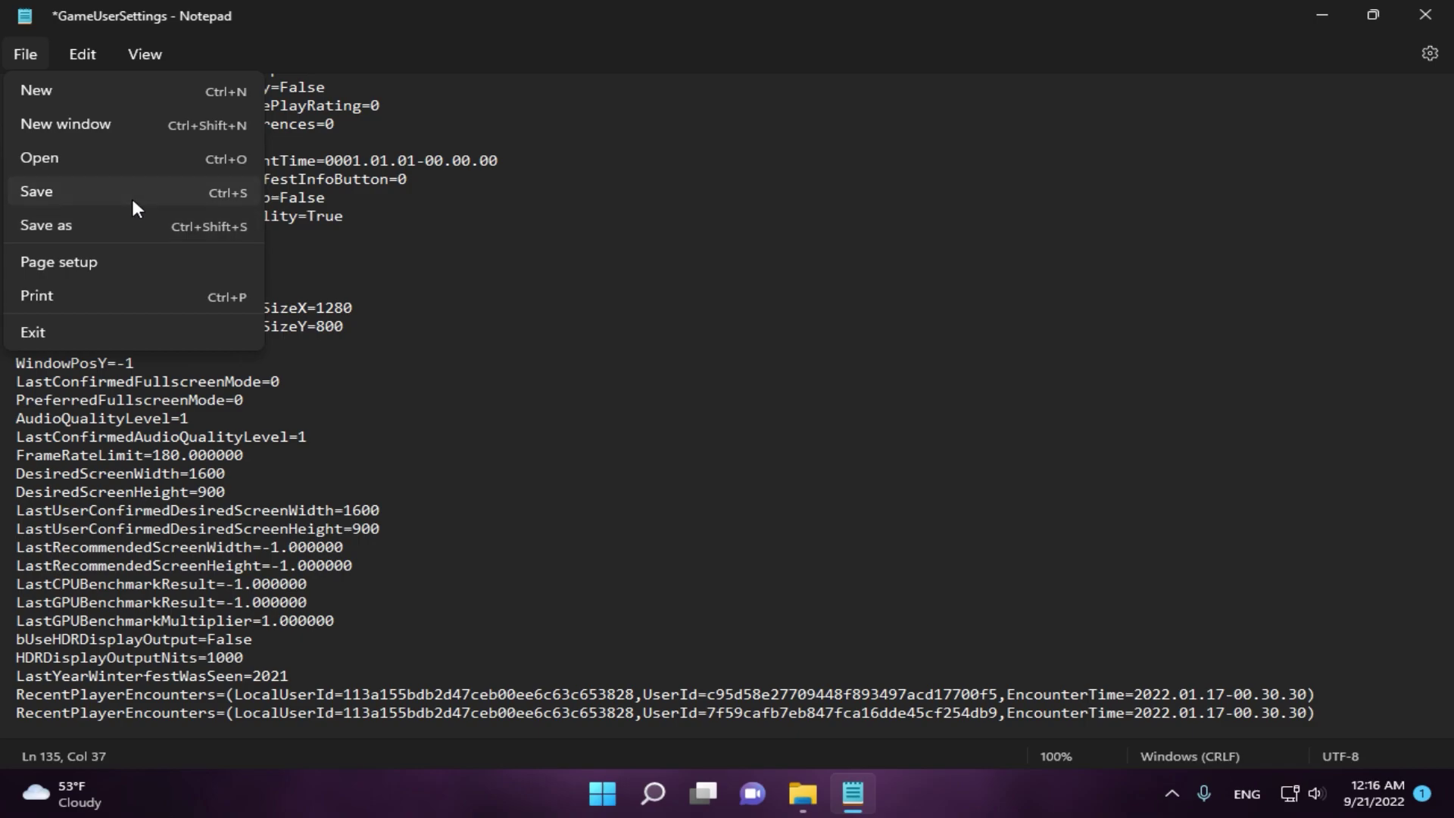
click(133, 201)
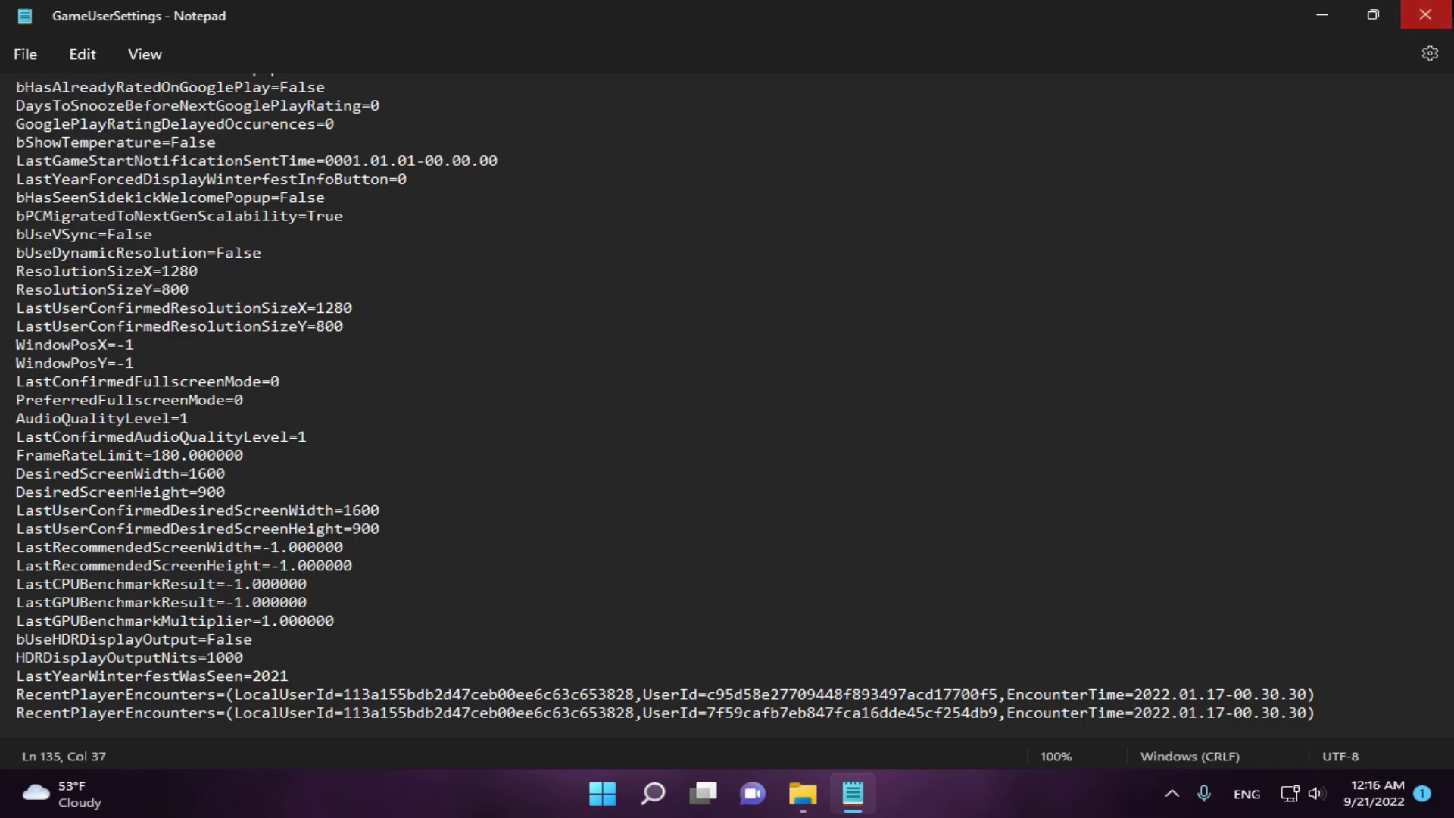
click(1432, 12)
click(1441, 8)
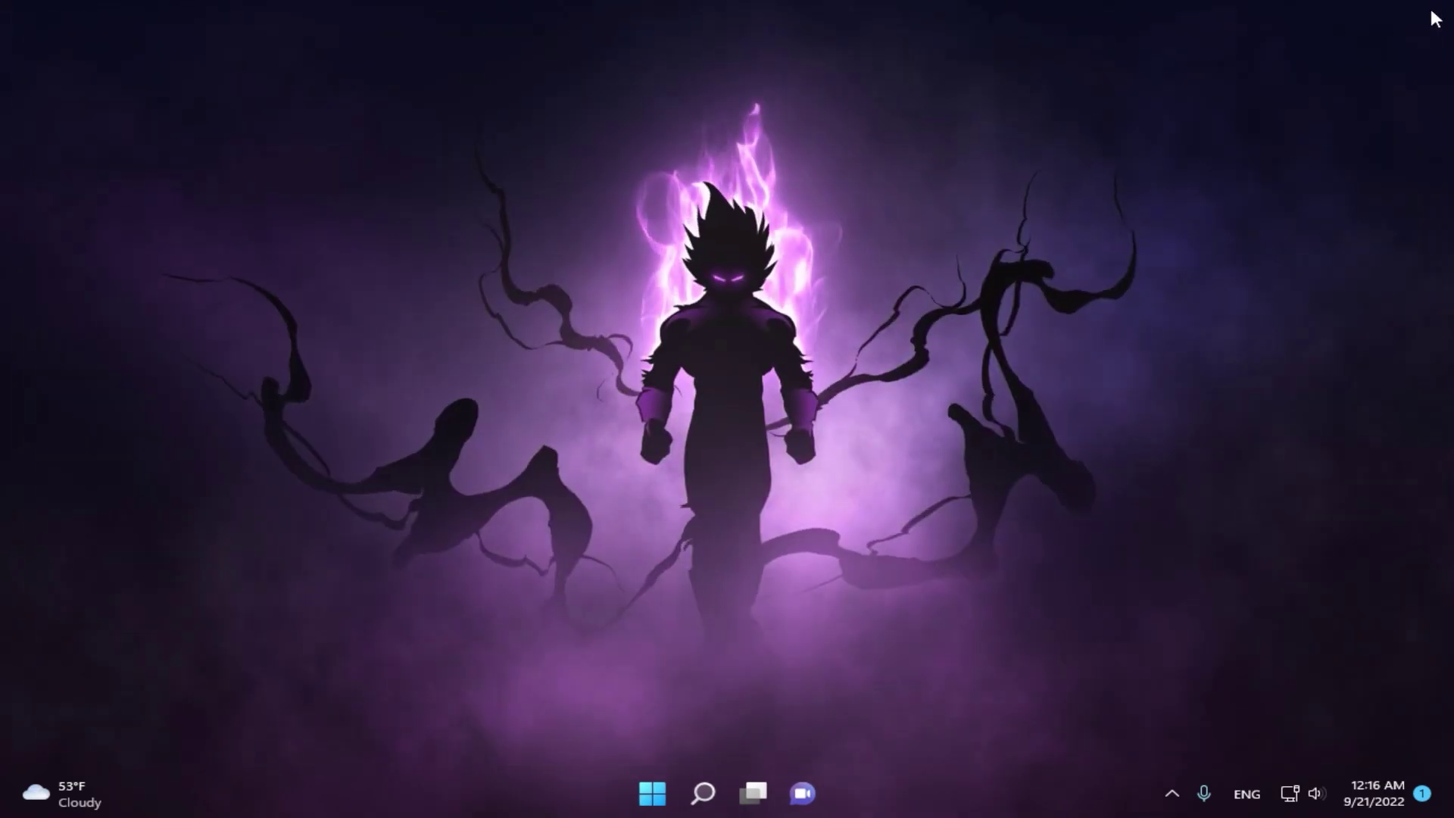